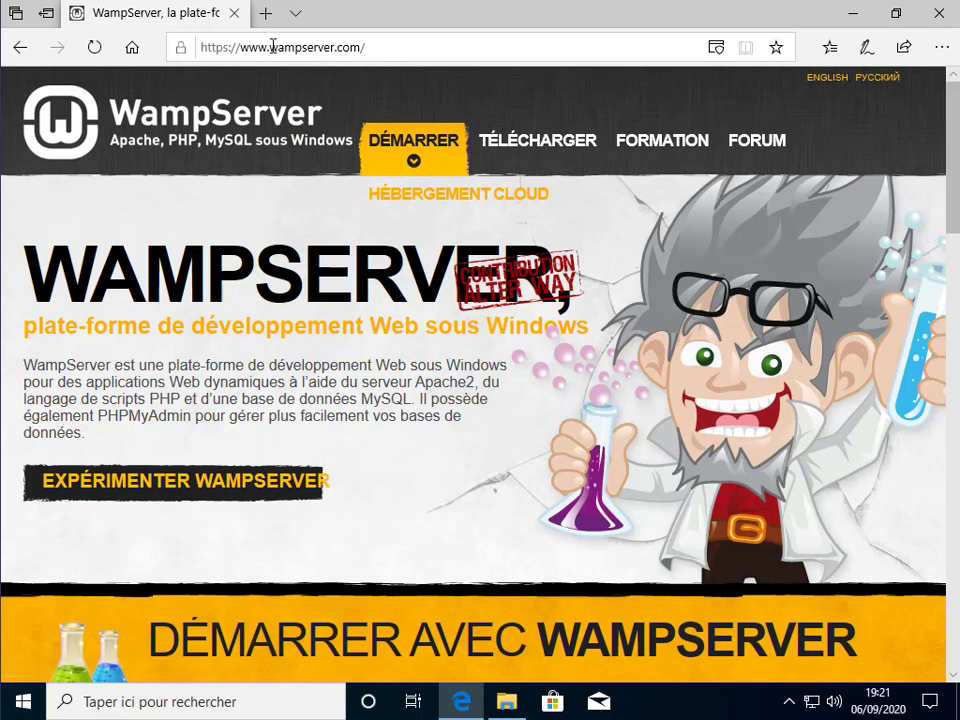
# - Follow the direct download link for WampServer 64 bits (x64) 3.2.0 and download the latest version, wampserver3.2.3_x64.exe, from SourceForge
pyautogui.moveTo(272, 47); pyautogui.dragTo(375, 44)
pyautogui.click(360, 408)
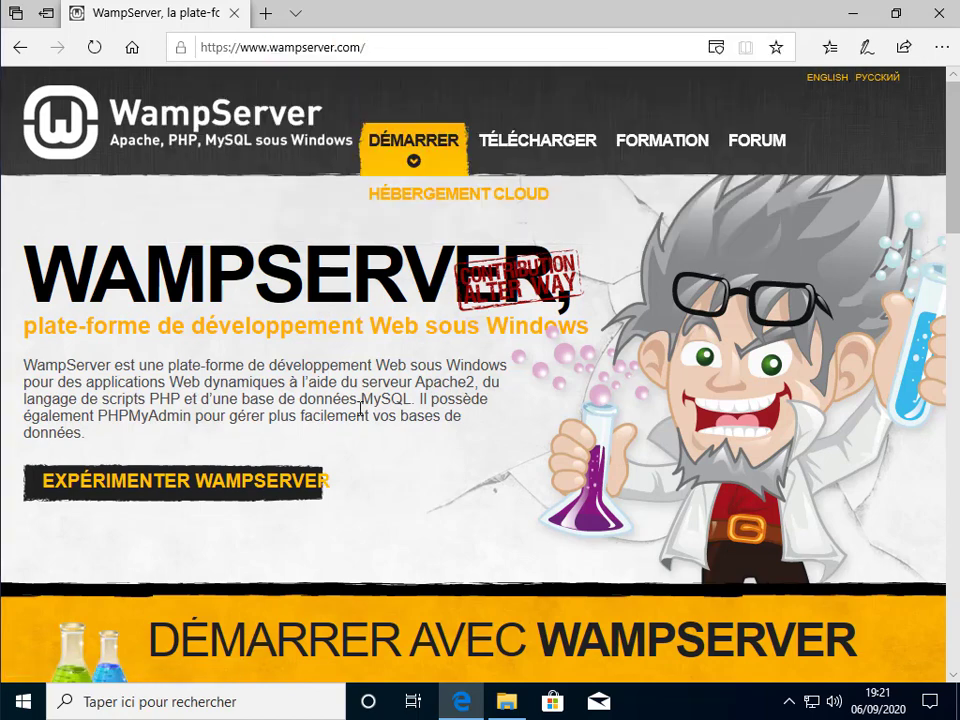
pyautogui.scroll(-2, 275, 380)
pyautogui.scroll(-9, 283, 389)
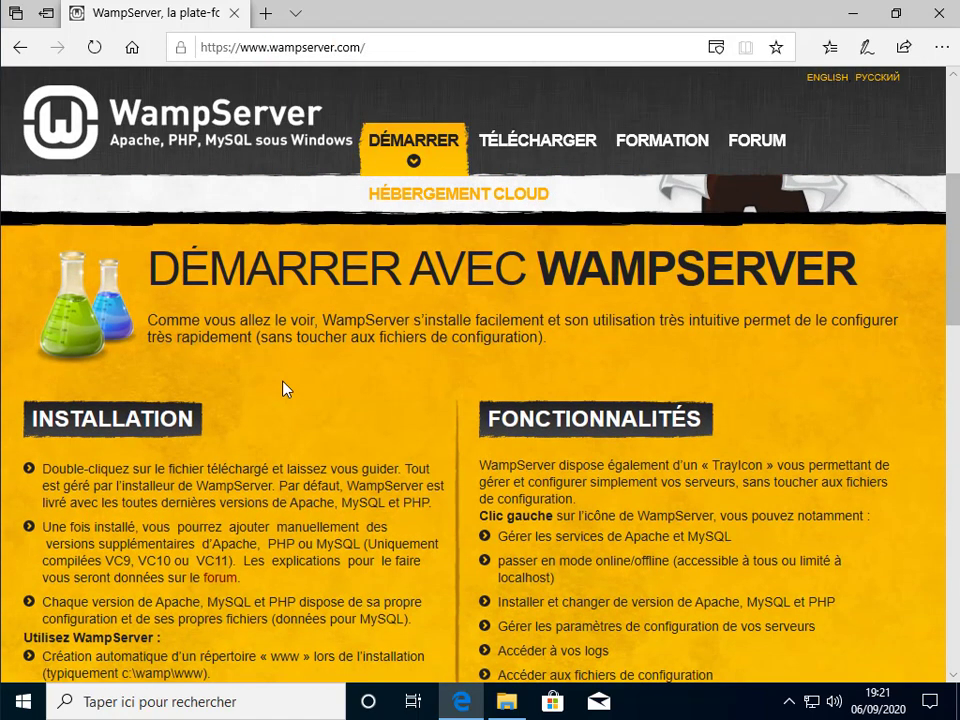
pyautogui.scroll(-1, 303, 373)
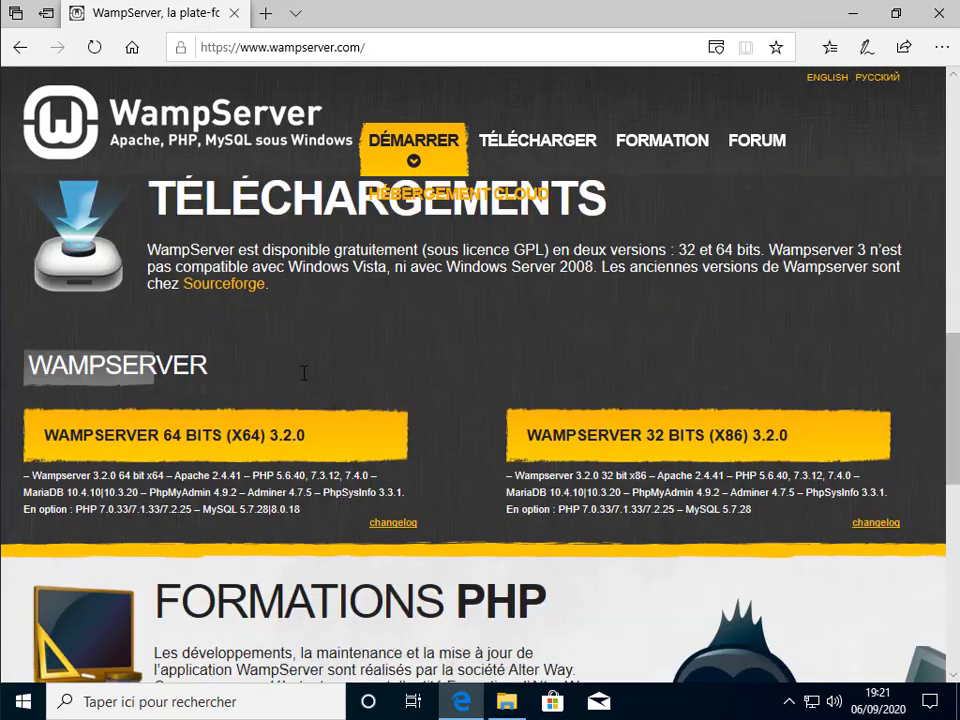
pyautogui.click(193, 445)
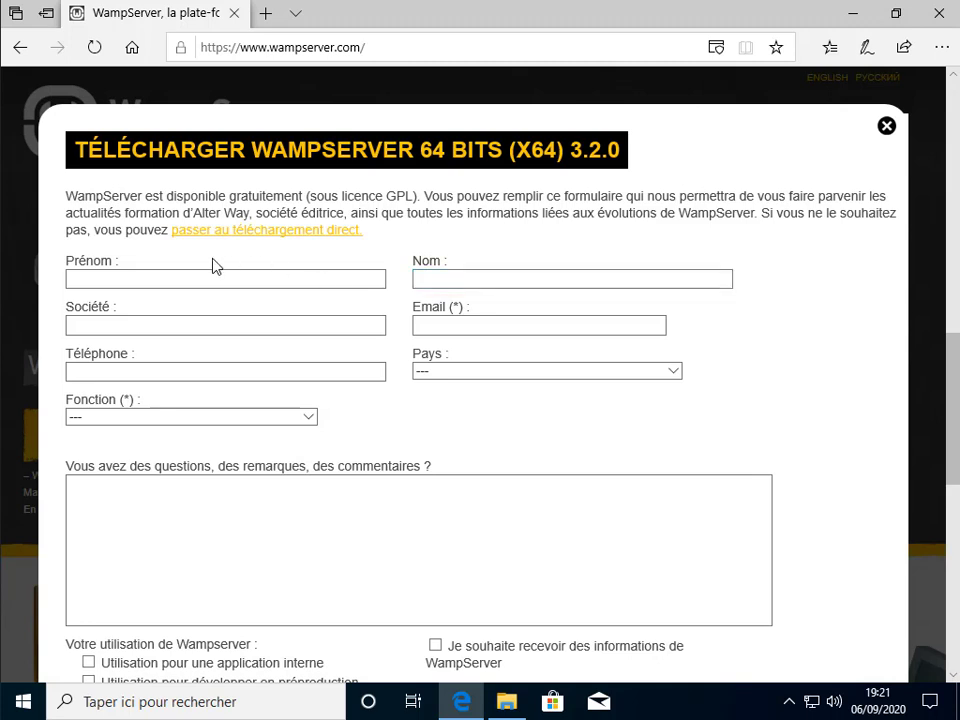
pyautogui.click(281, 239)
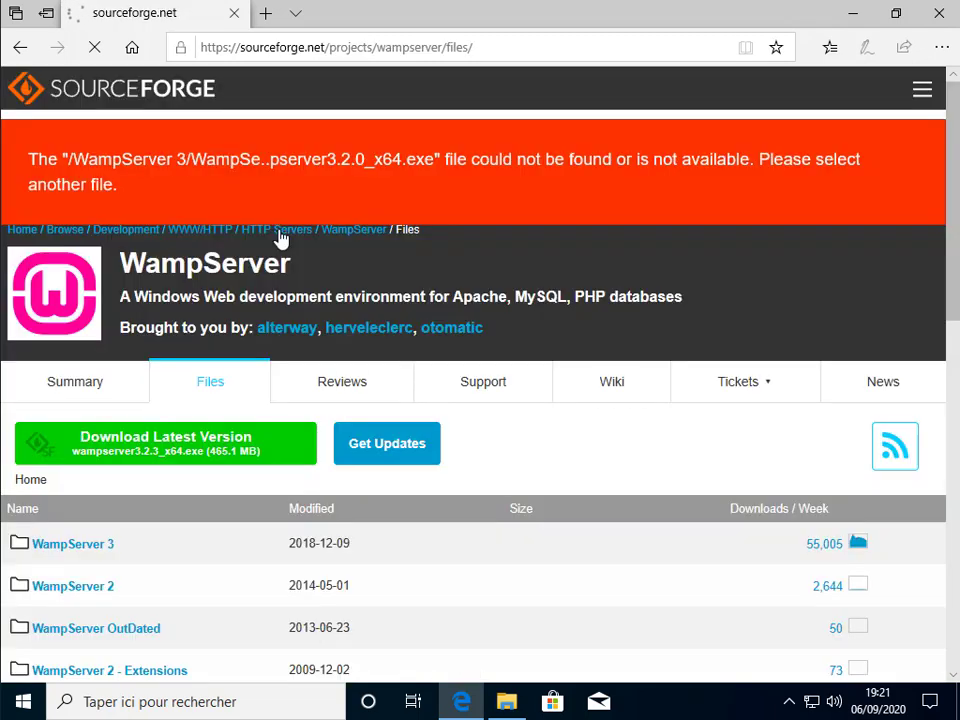
pyautogui.scroll(-1, 180, 453)
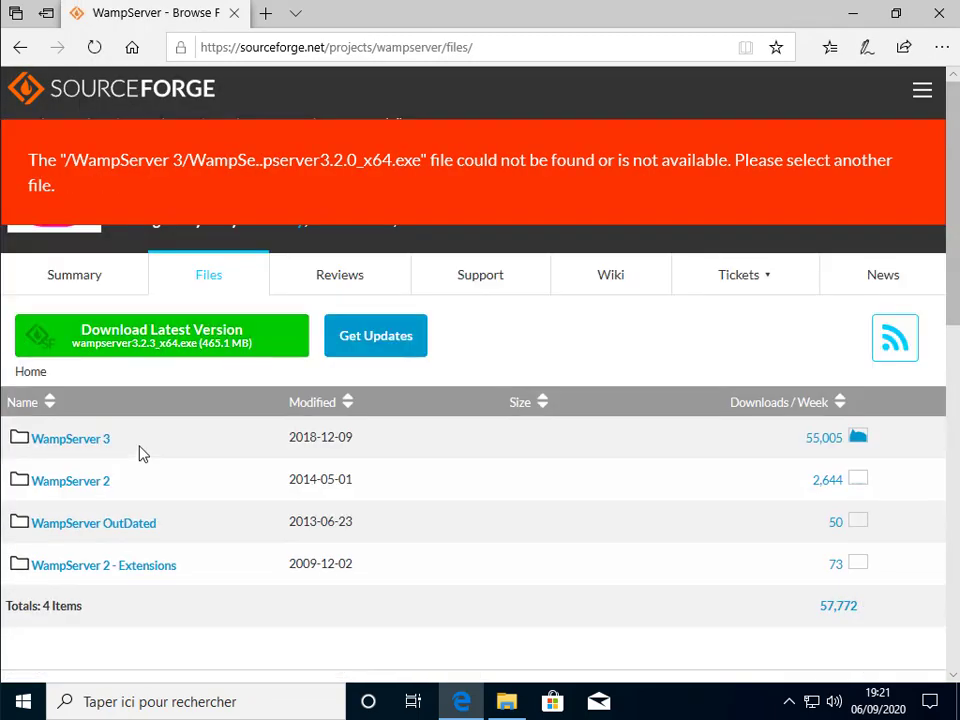
pyautogui.click(184, 343)
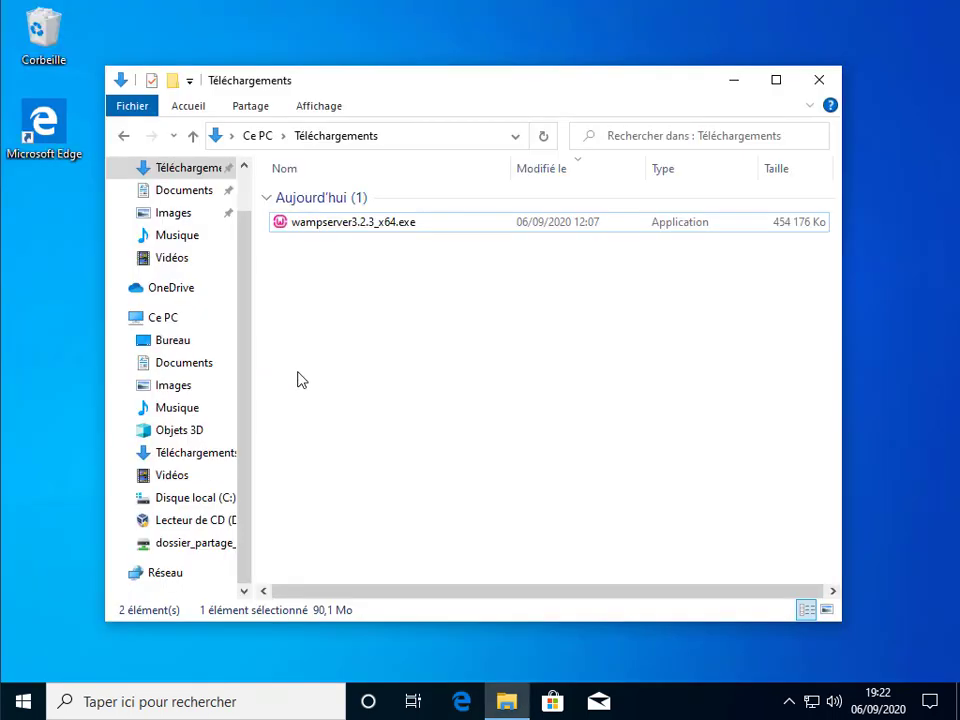
# - Launch wampserver3.2.3_x64.exe from the Téléchargements folder and authorise it with the administrator password
pyautogui.click(345, 232)
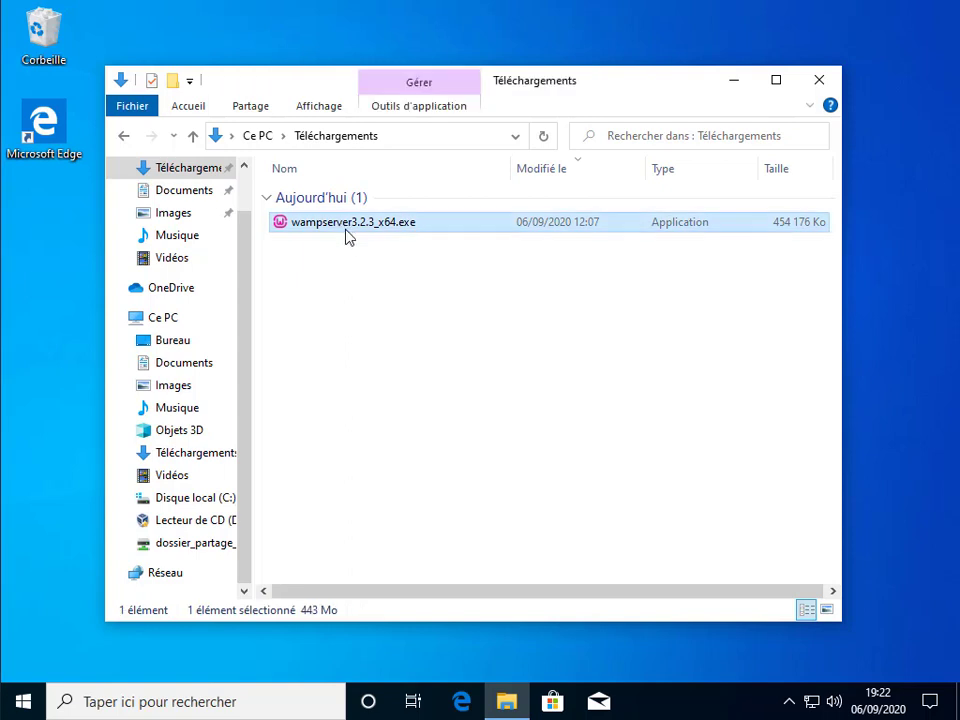
pyautogui.doubleClick(353, 231)
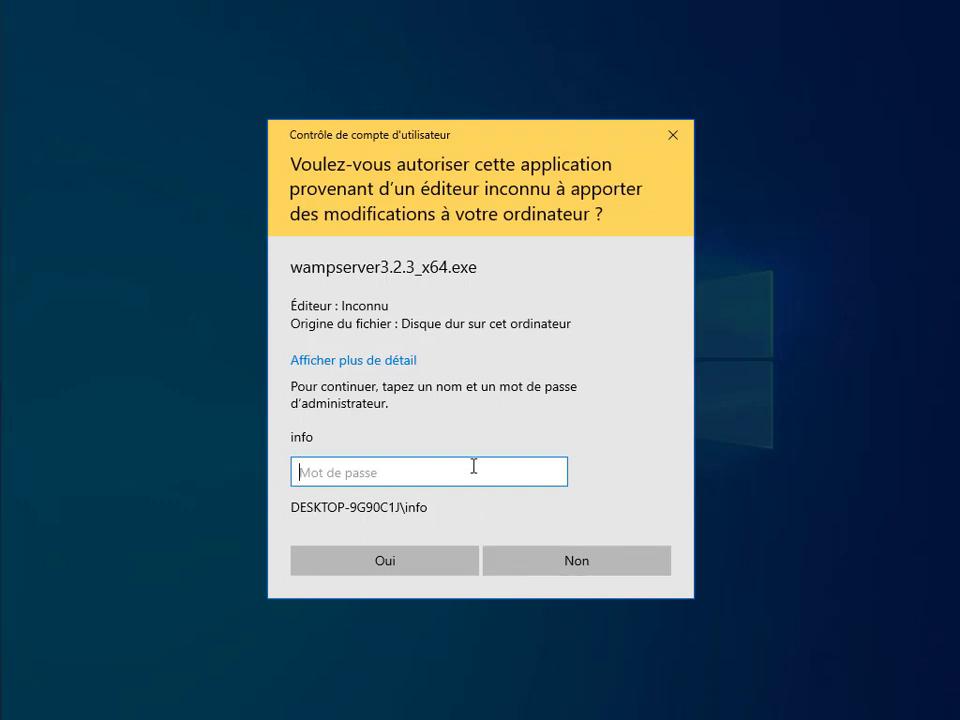
pyautogui.write('••')
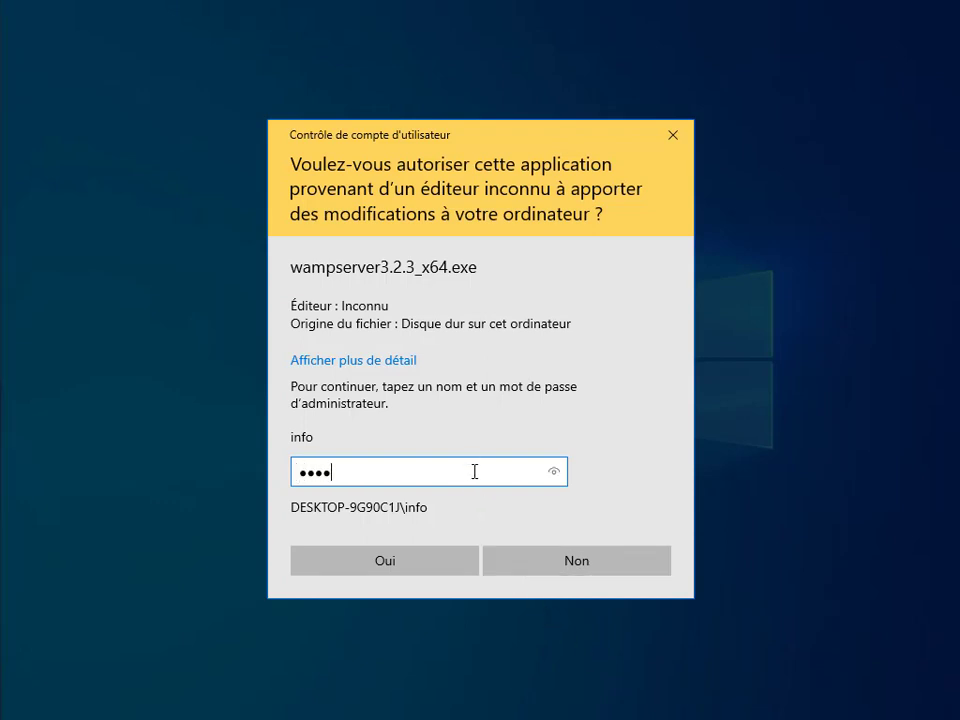
pyautogui.press('Return')
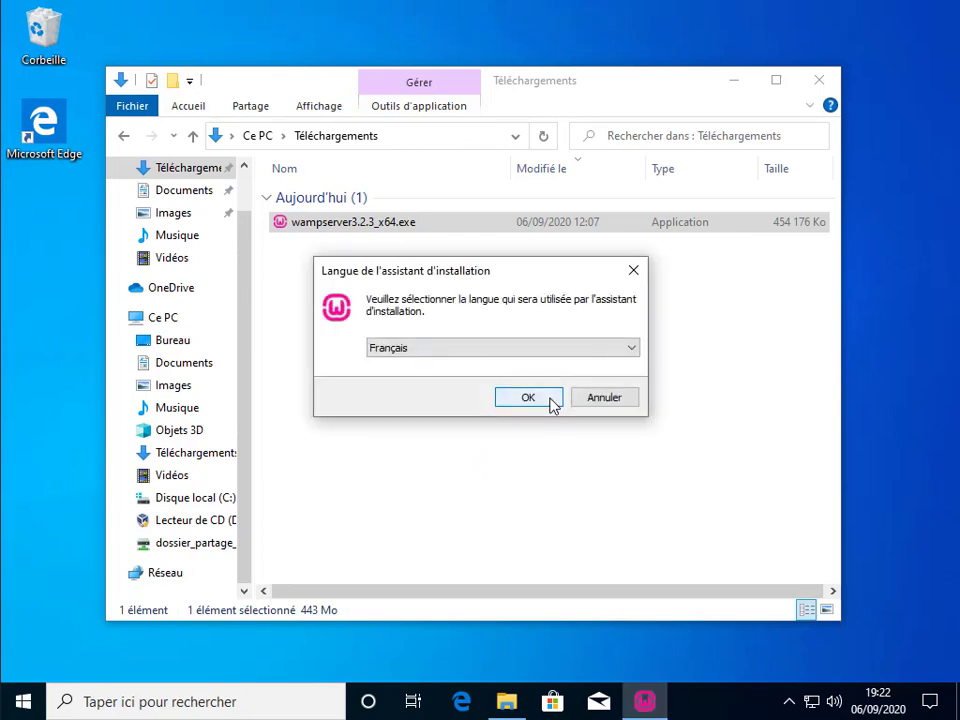
# - Keep Français as the setup language and accept the Wampserver licence agreement
pyautogui.click(550, 400)
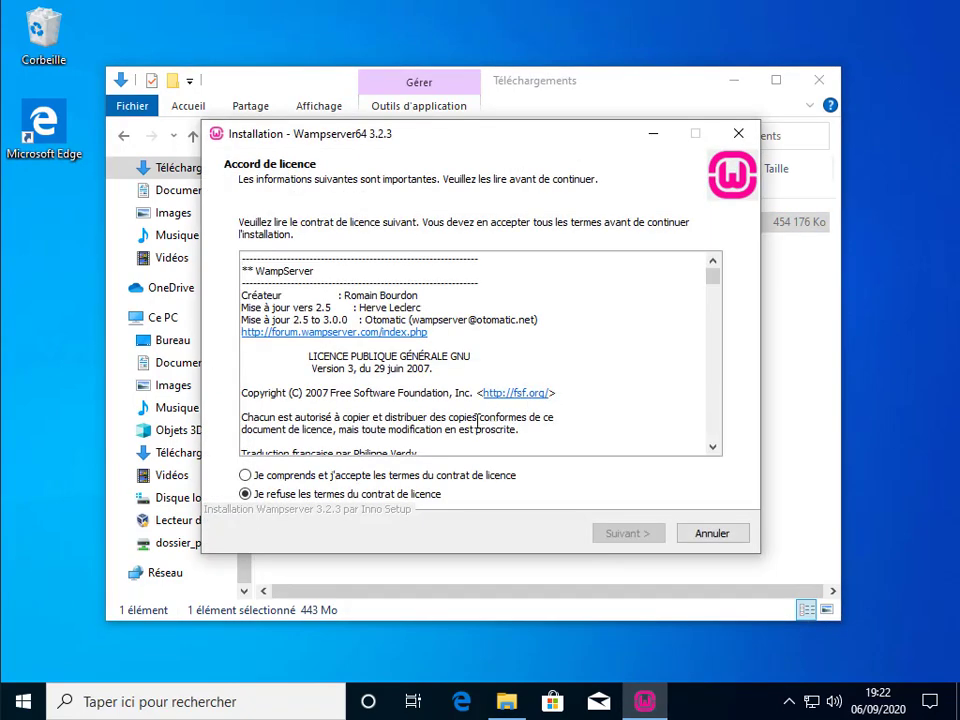
pyautogui.click(377, 477)
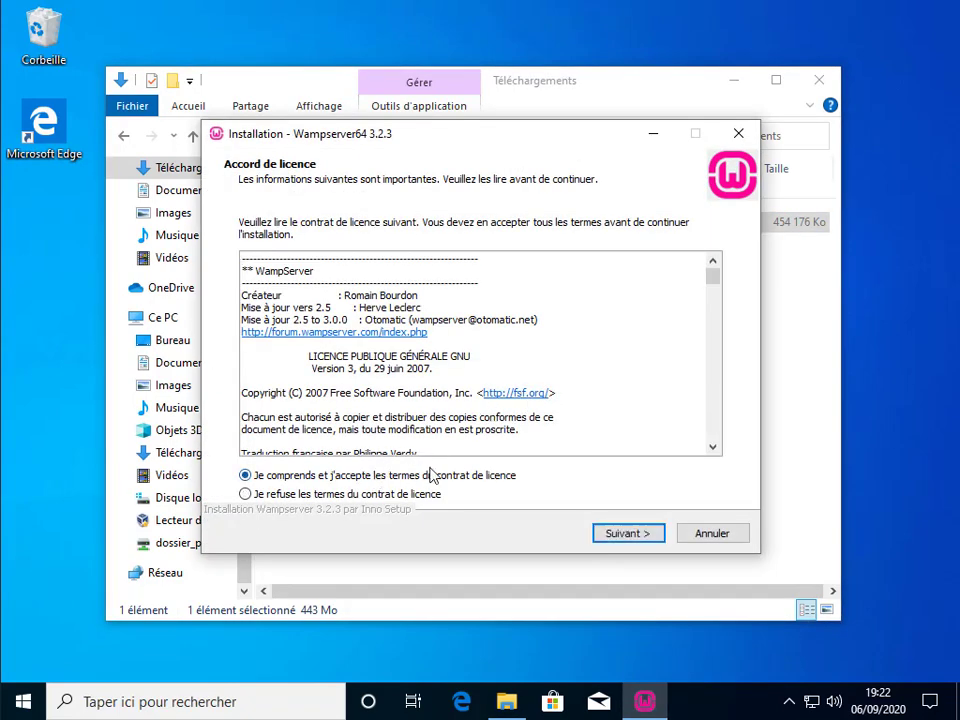
pyautogui.click(626, 537)
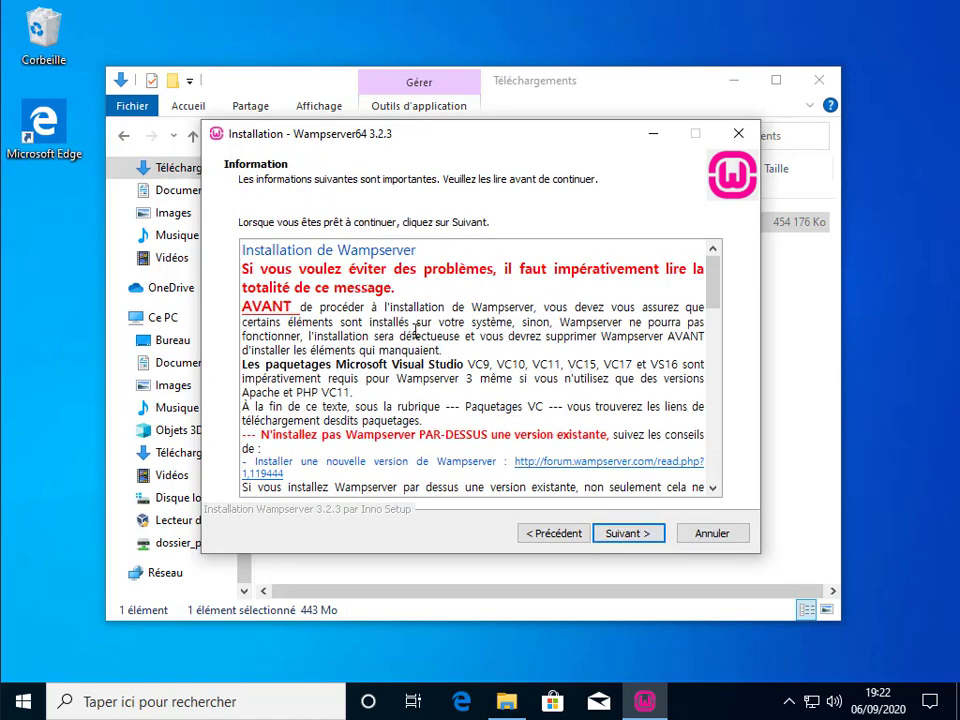
# - Read through the Wampserver installation prerequisites and open the wampserver.aviatechno.net link for the Visual C++ packages
pyautogui.moveTo(260, 272); pyautogui.dragTo(528, 266)
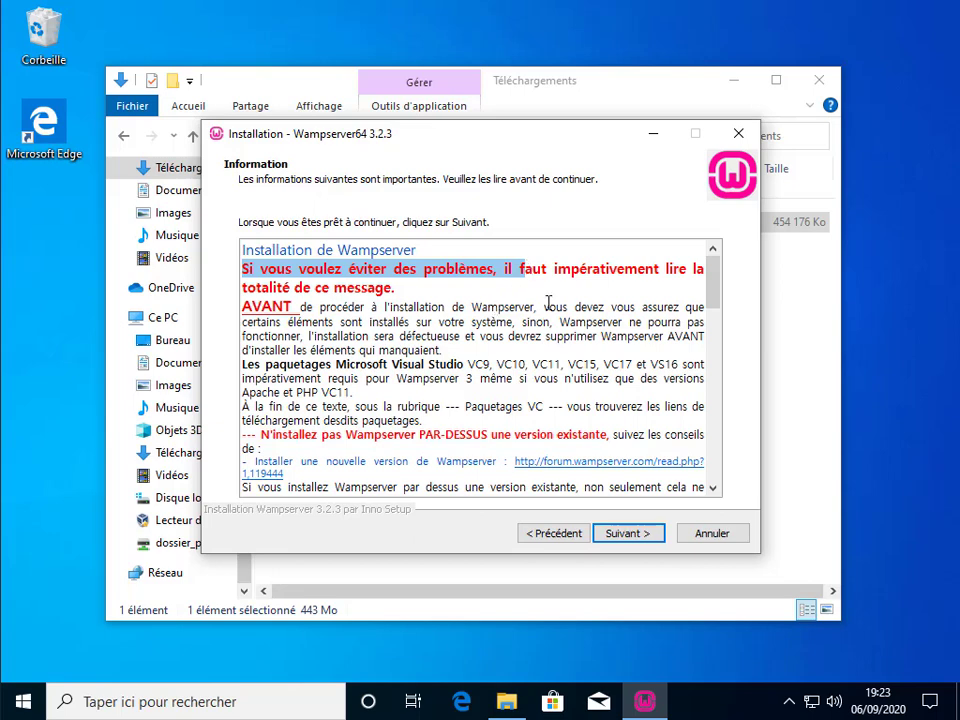
pyautogui.scroll(-2, 549, 310)
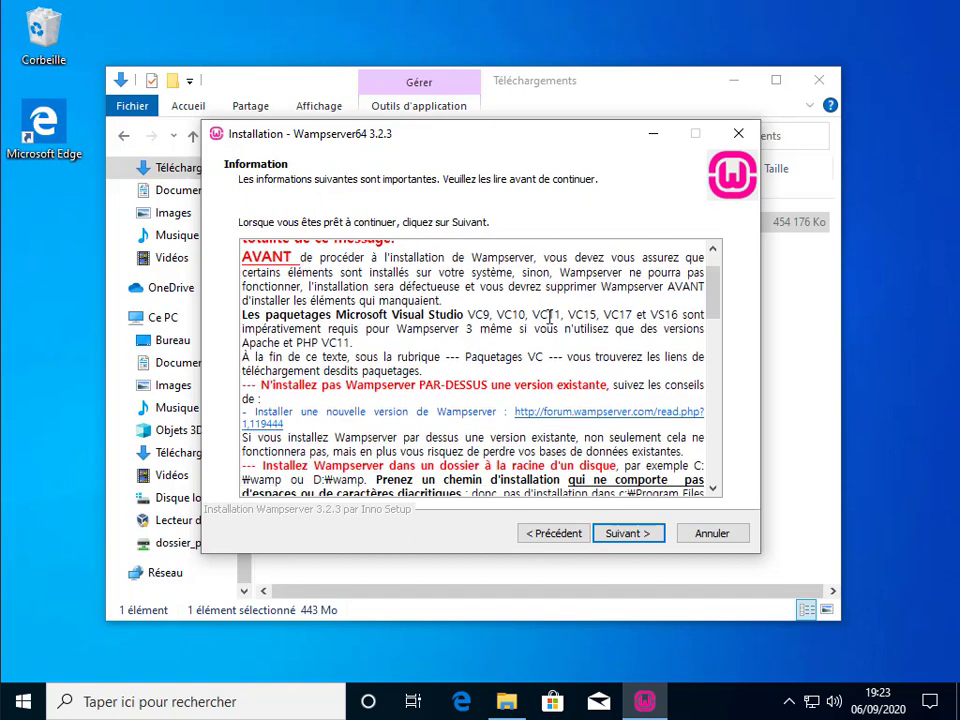
pyautogui.scroll(-4, 553, 288)
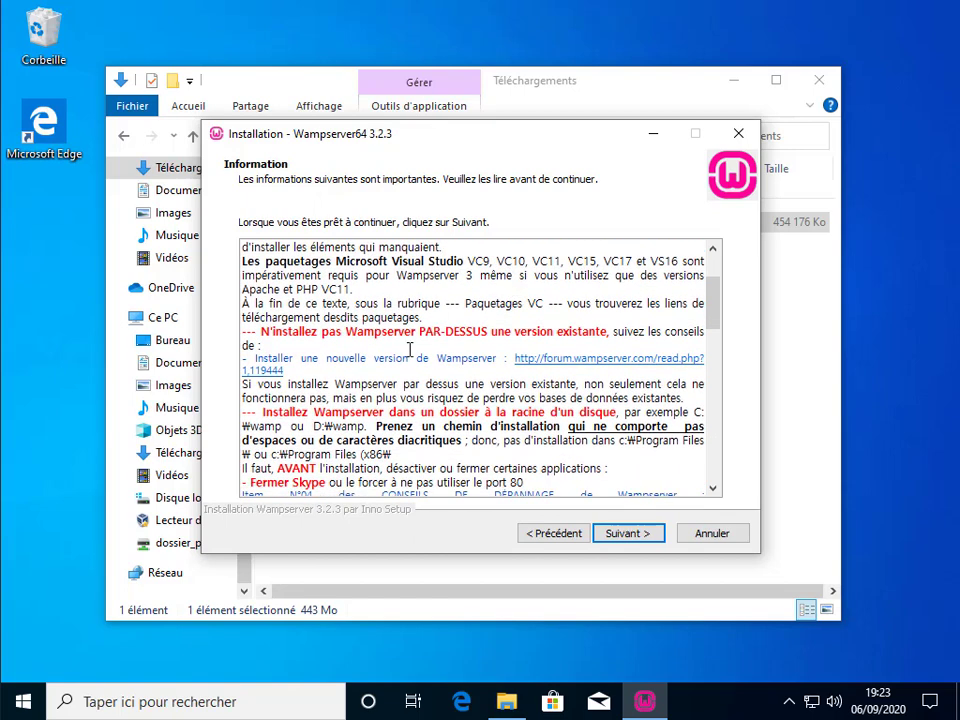
pyautogui.scroll(-8, 437, 312)
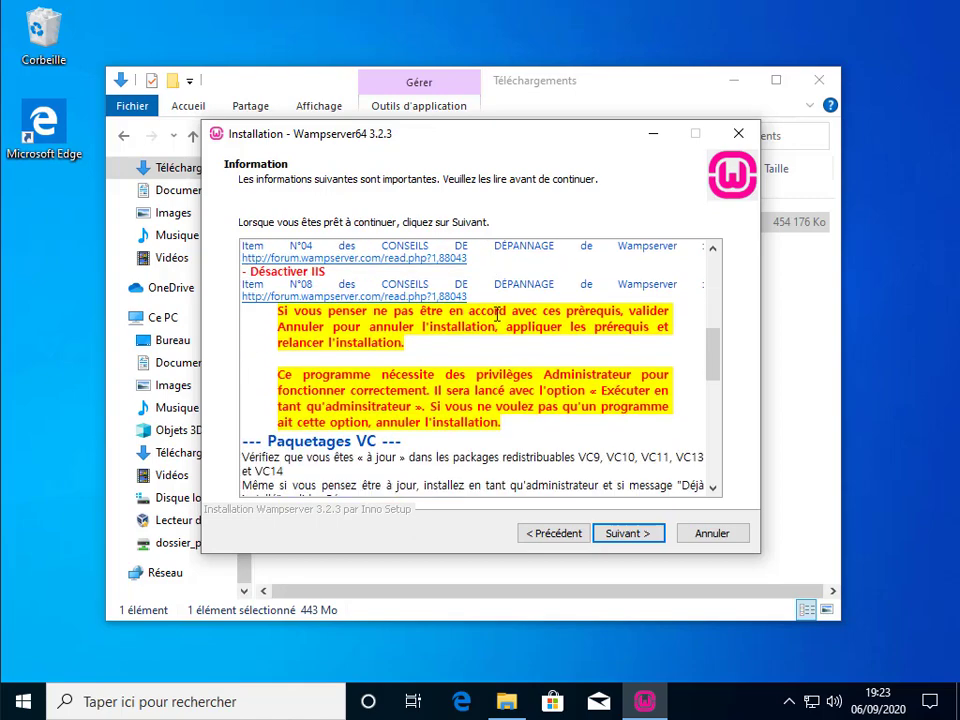
pyautogui.scroll(-2, 507, 317)
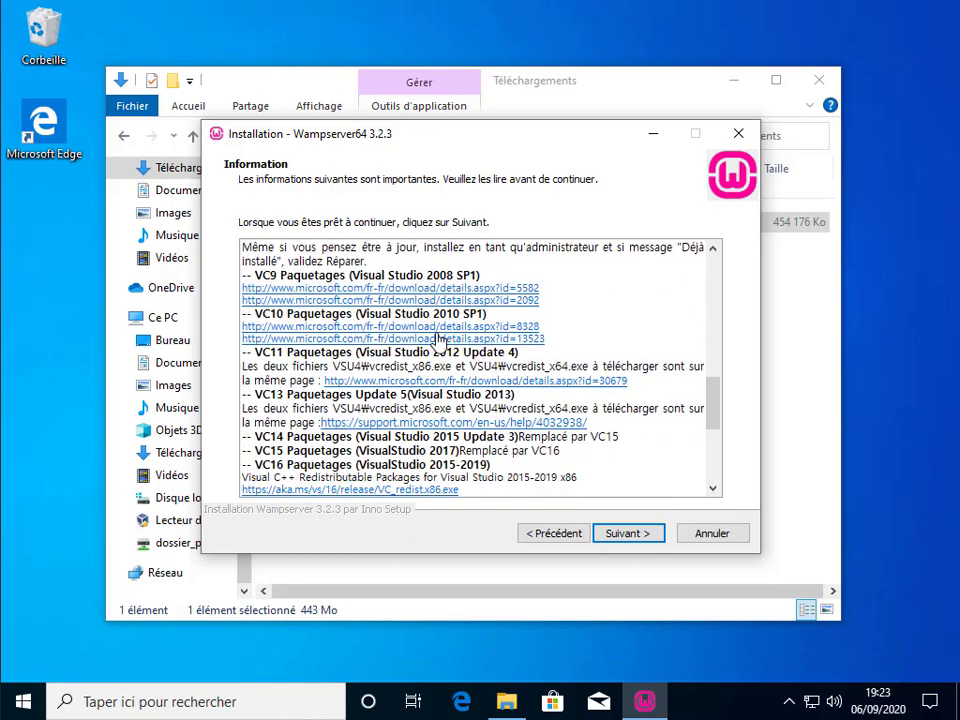
pyautogui.scroll(-6, 605, 352)
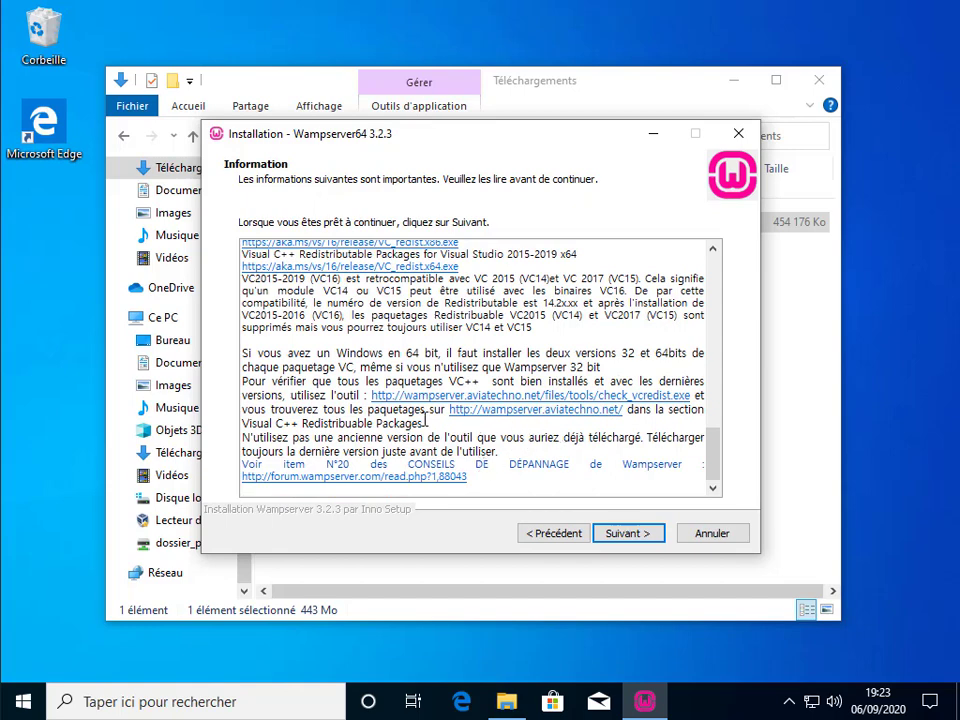
pyautogui.click(574, 418)
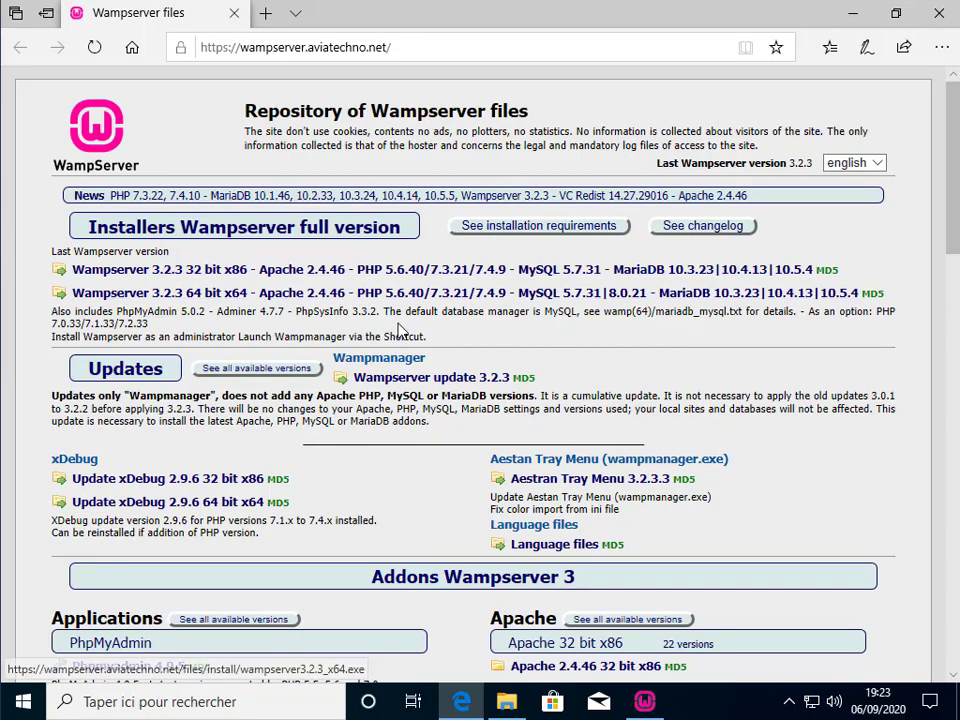
# - Download All VC Redistribuable Packages (x86_x64) (32 & 64bits) from the Wampserver files page
pyautogui.scroll(-2, 444, 371)
pyautogui.scroll(-12, 444, 371)
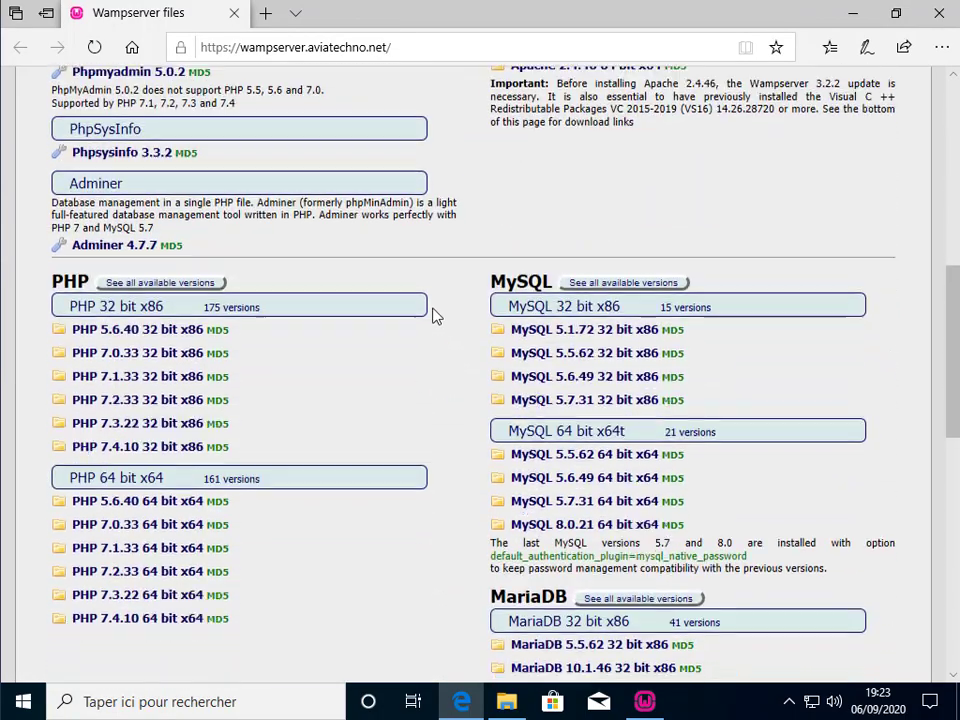
pyautogui.scroll(-2, 425, 310)
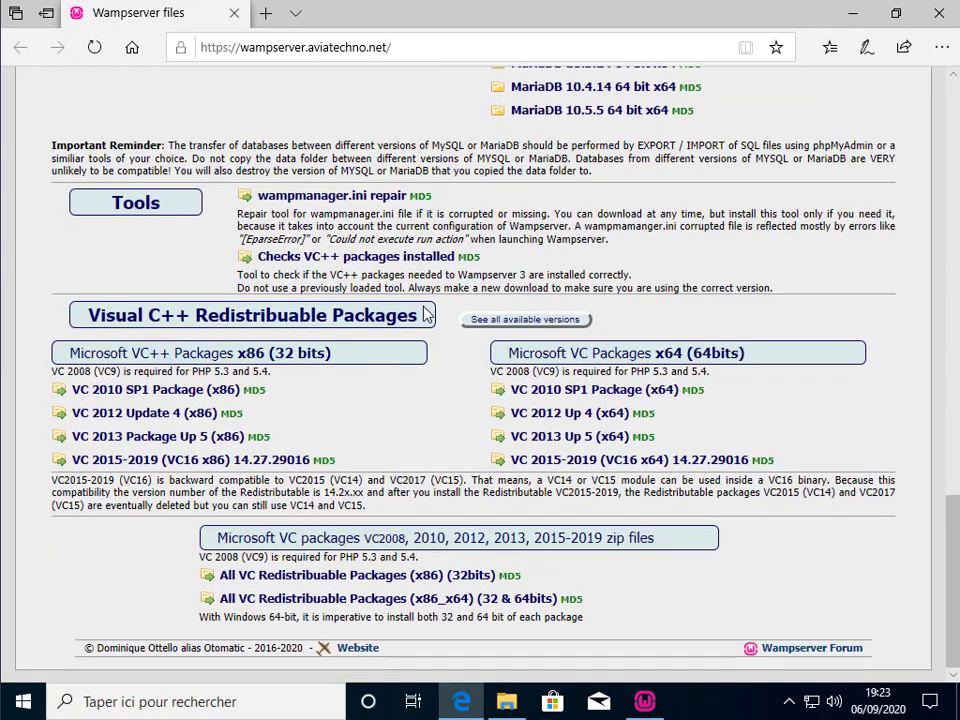
pyautogui.click(335, 600)
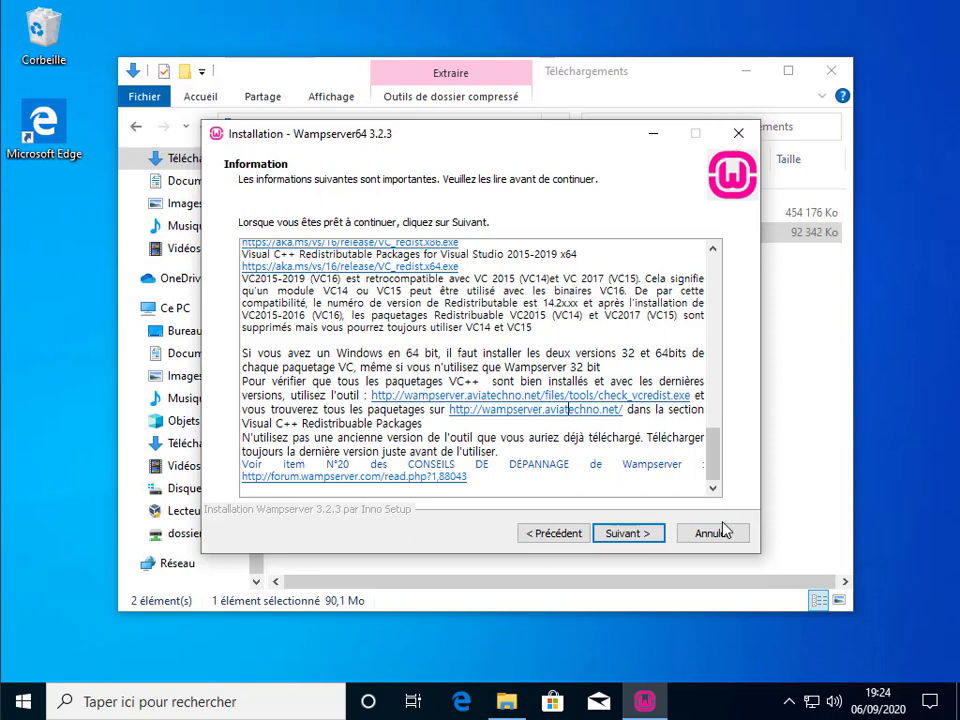
# - Quit the Wampserver setup and extract all_vc_redist_x86_x64.zip in the Téléchargements folder
pyautogui.click(698, 537)
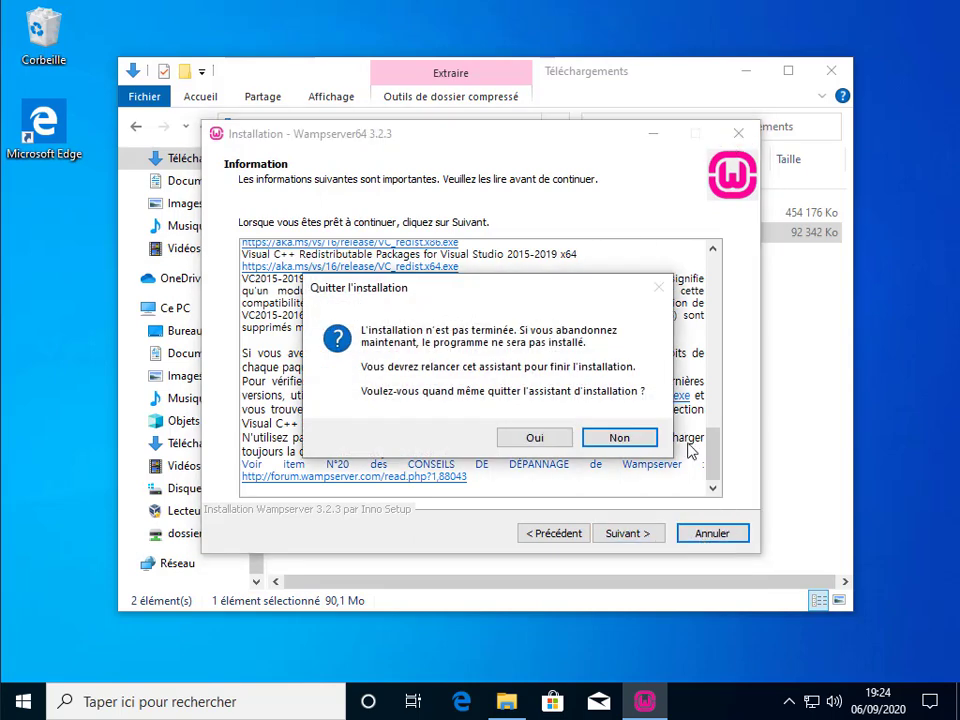
pyautogui.click(556, 441)
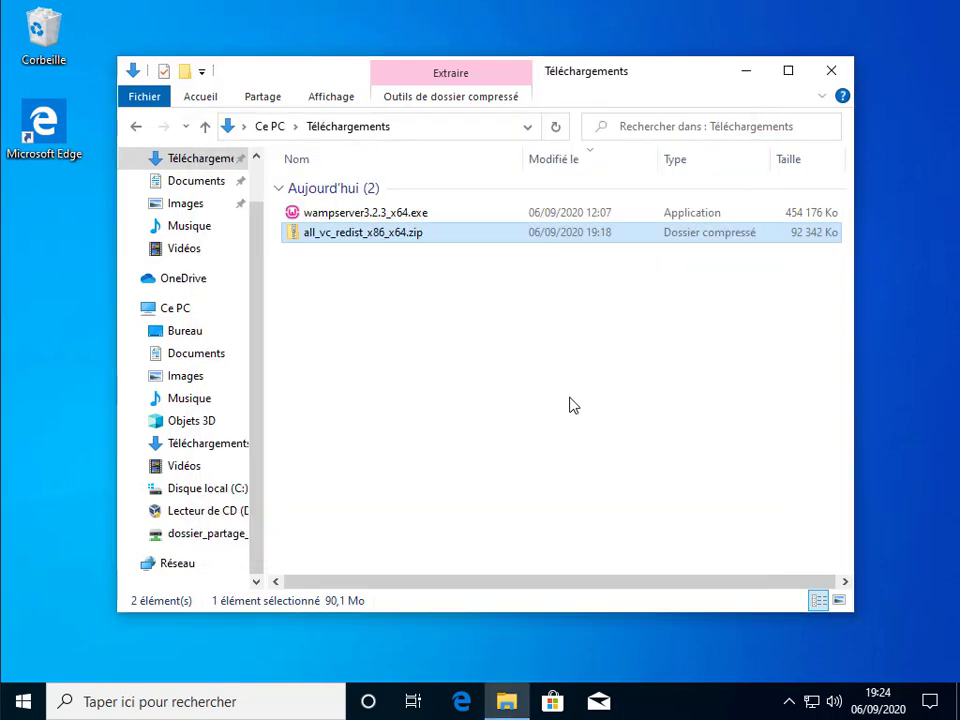
pyautogui.rightClick(396, 245)
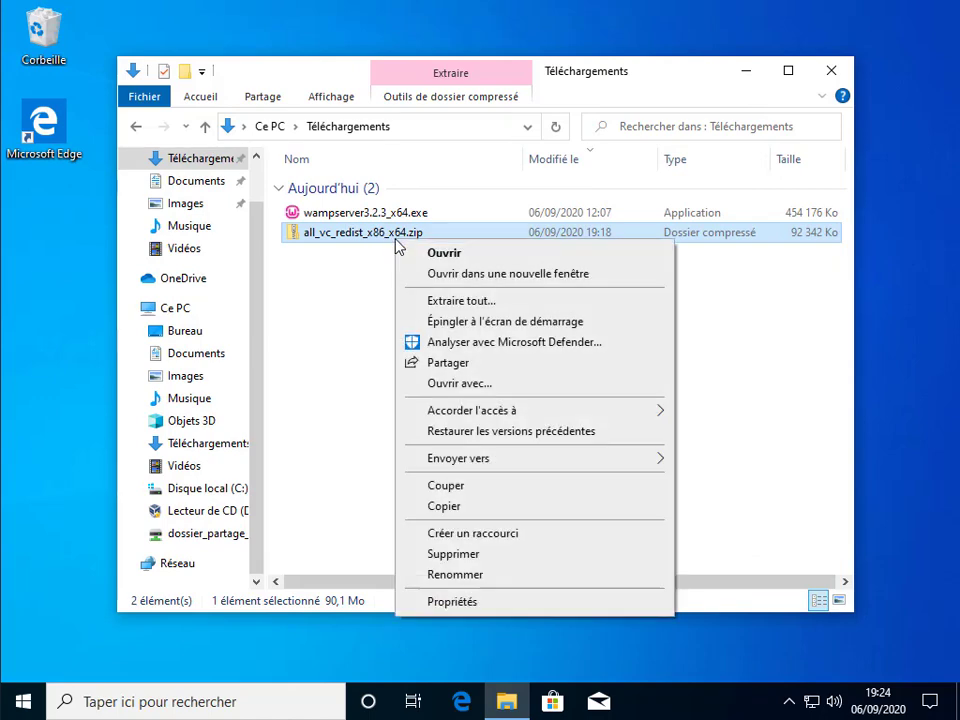
pyautogui.click(476, 300)
pyautogui.click(639, 534)
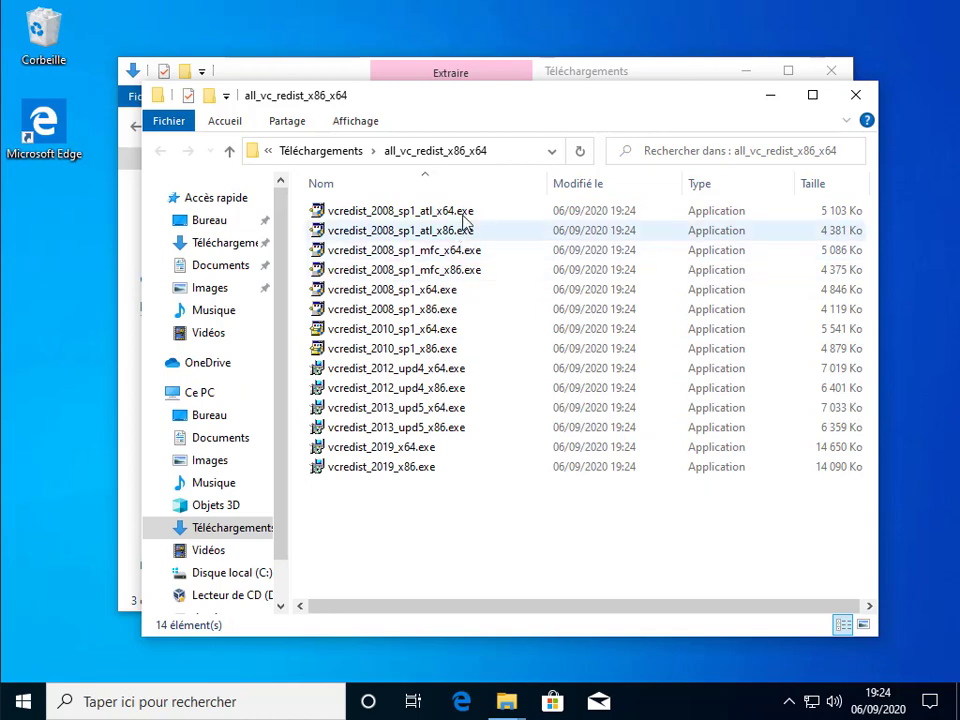
# - Launch vcredist_2008_sp1_atl_x64.exe from the extracted folder and authorise it with the administrator password
pyautogui.click(398, 211)
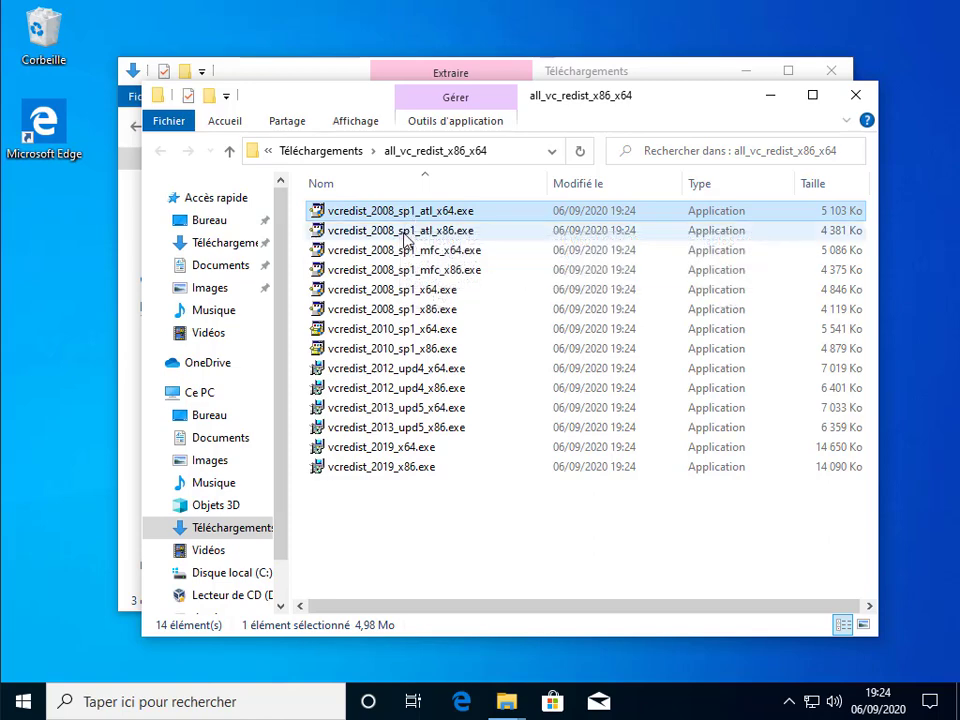
pyautogui.doubleClick(405, 214)
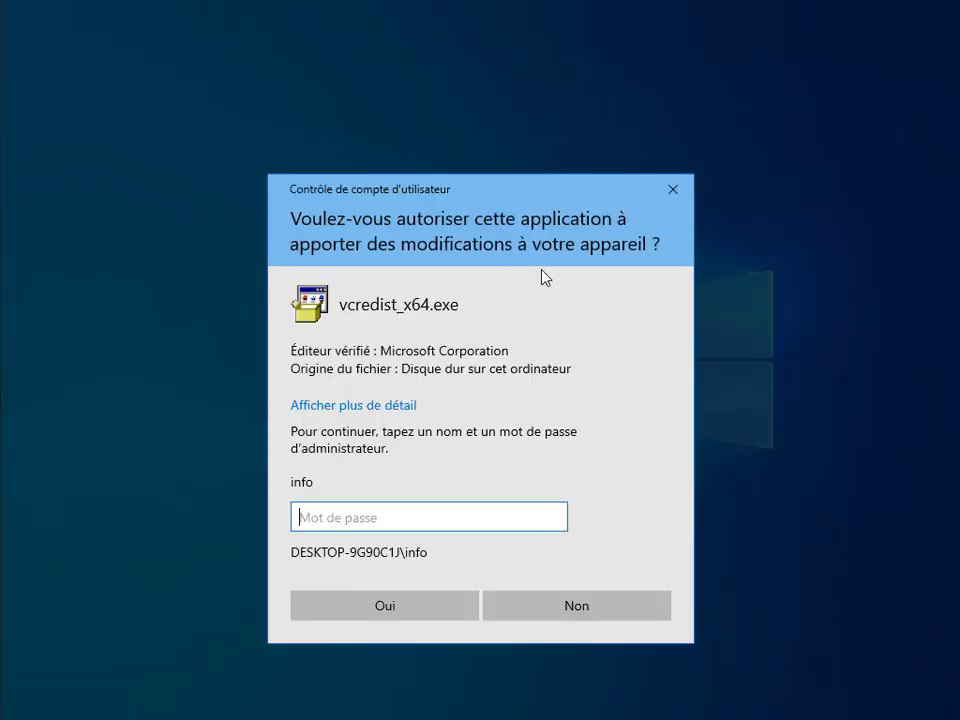
pyautogui.write('•••••')
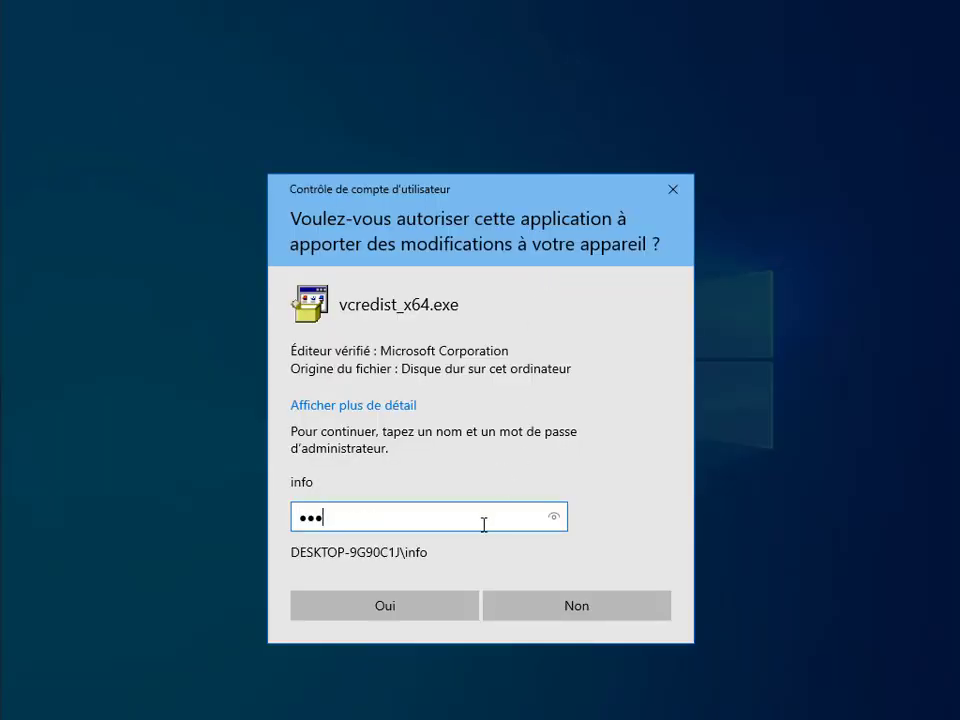
pyautogui.press('Return')
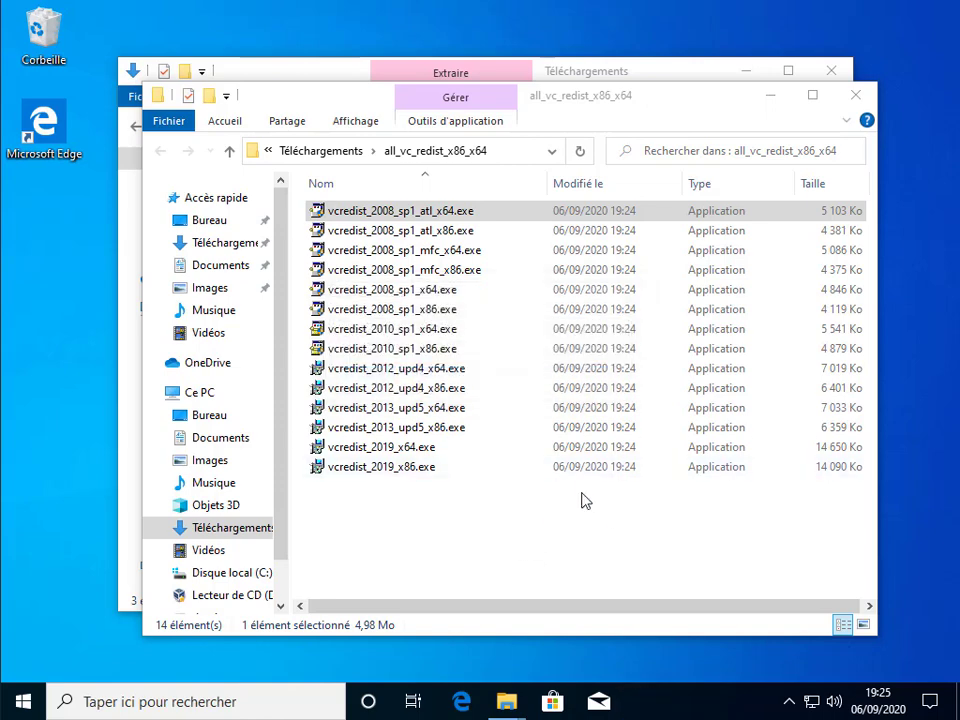
# - Accept the licence terms and install Microsoft Visual C++ 2008 Redistributable
pyautogui.click(576, 528)
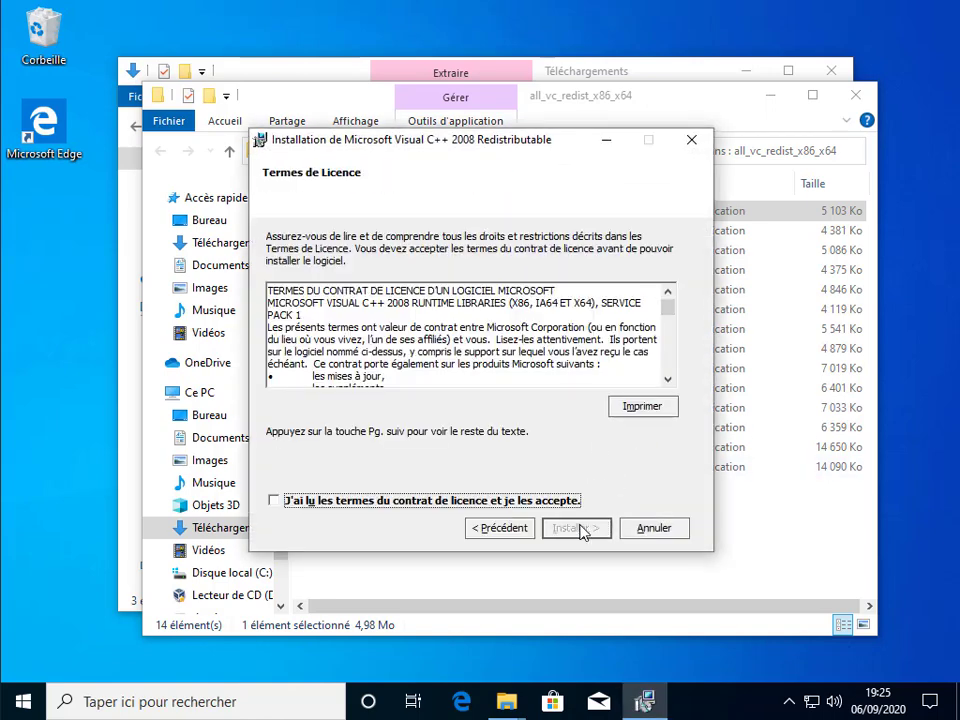
pyautogui.click(276, 500)
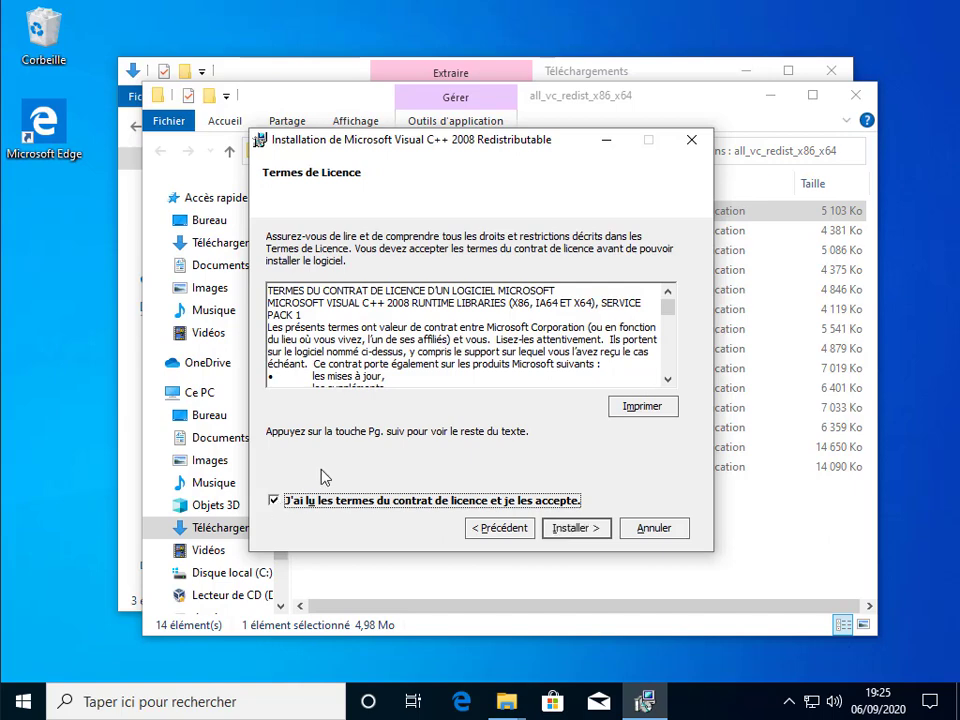
pyautogui.click(570, 538)
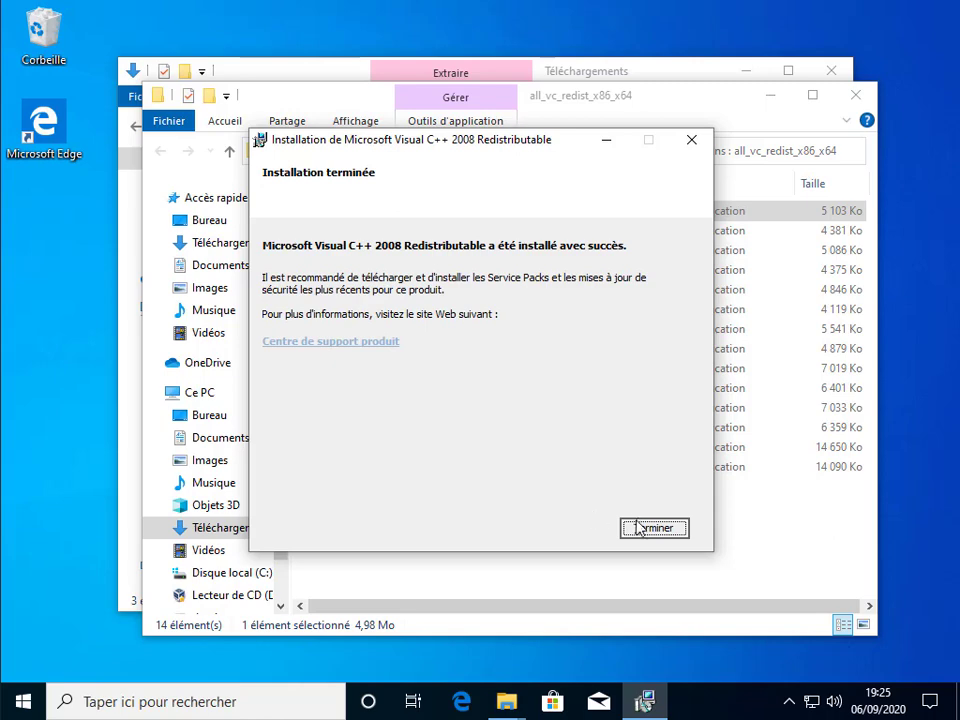
# - Close the completed installer, launch vcredist_2008_sp1_atl_x86.exe from the extracted folder and authorise it with the administrator password
pyautogui.click(652, 528)
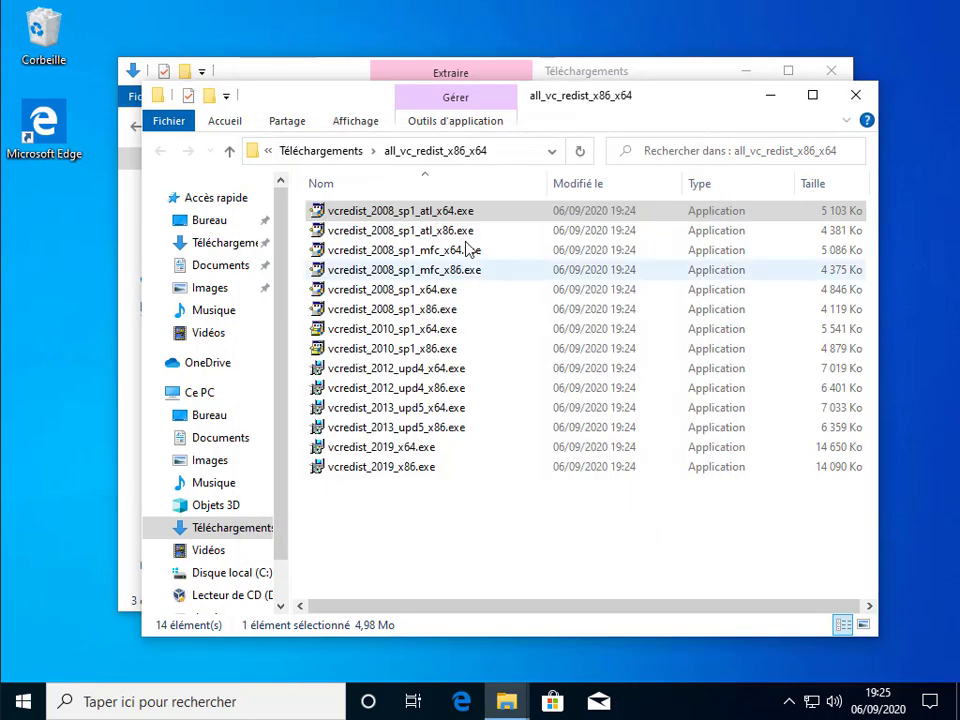
pyautogui.doubleClick(407, 234)
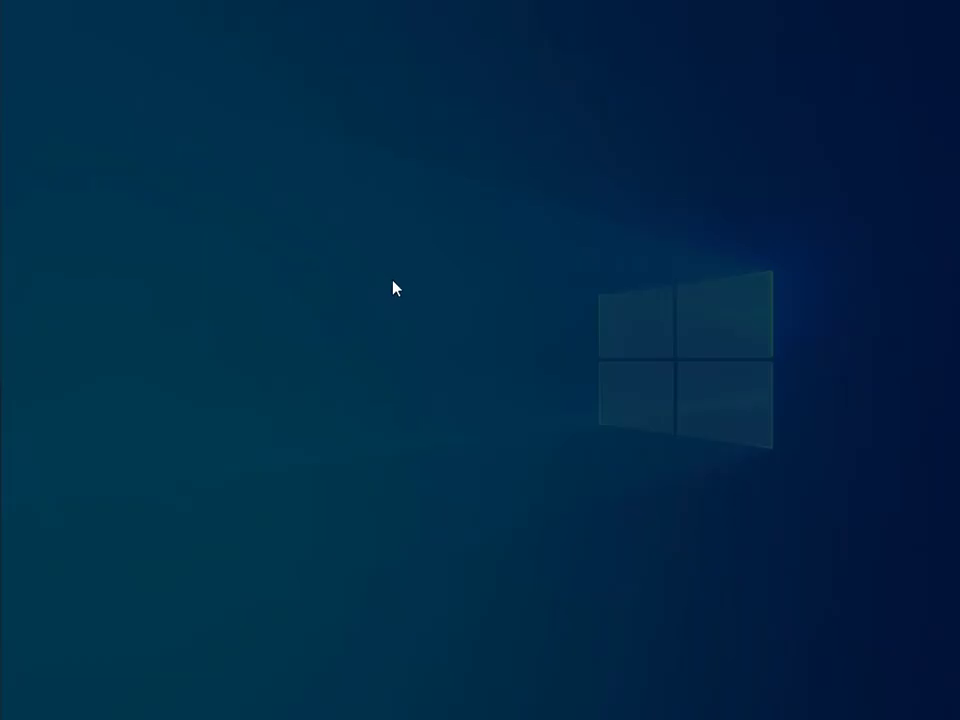
pyautogui.write('•••••')
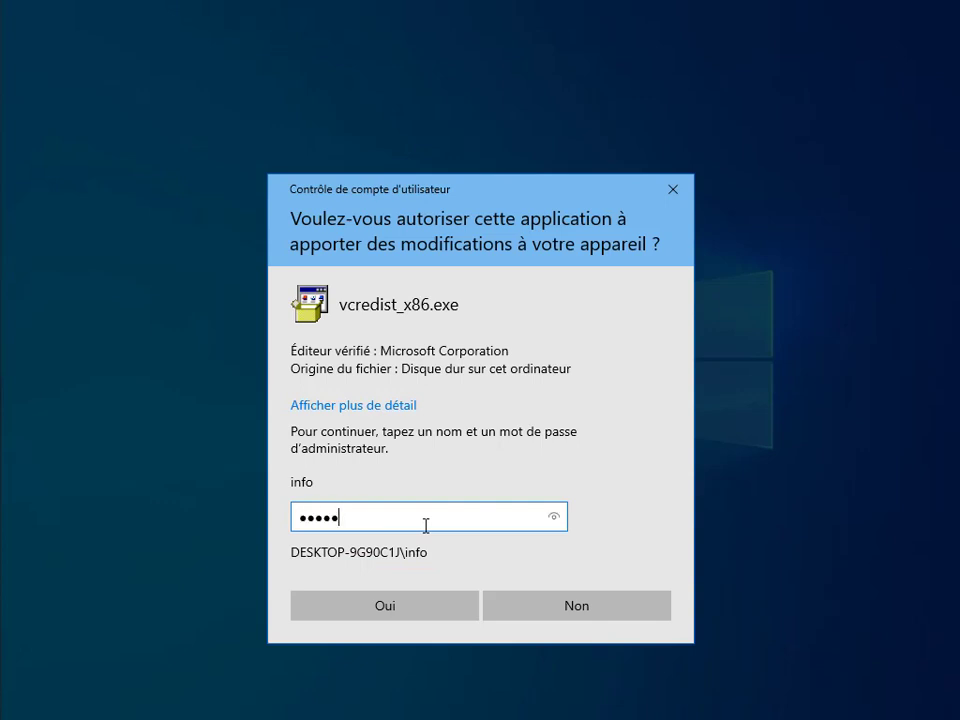
pyautogui.press('BackSpace')
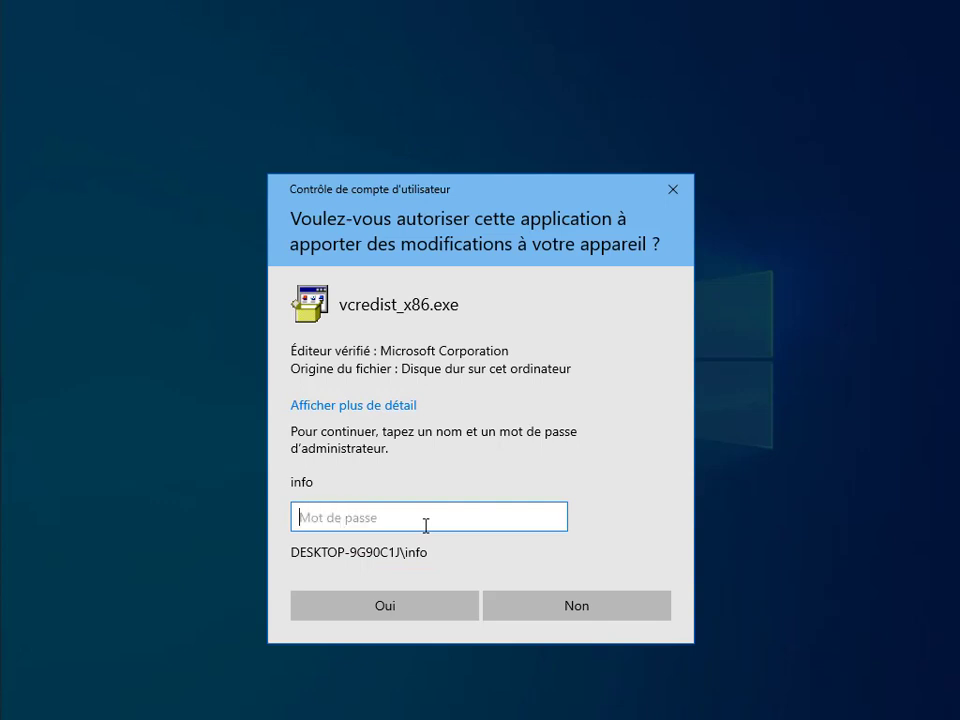
pyautogui.write('•••')
pyautogui.click(394, 606)
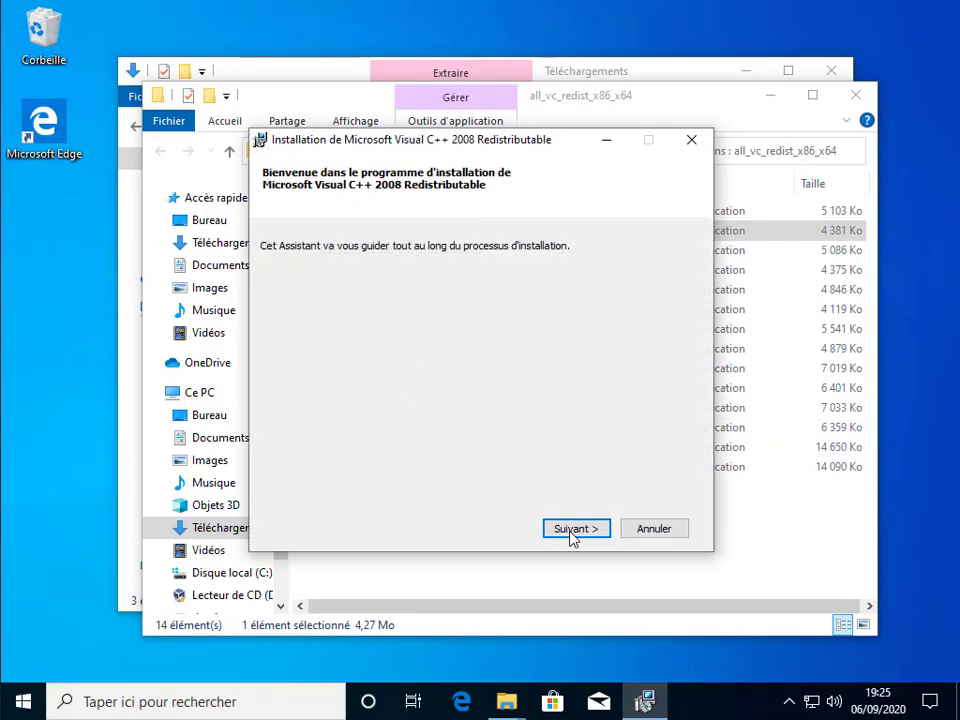
# - Accept the licence terms and install the x86 version of Microsoft Visual C++ 2008 Redistributable
pyautogui.click(572, 530)
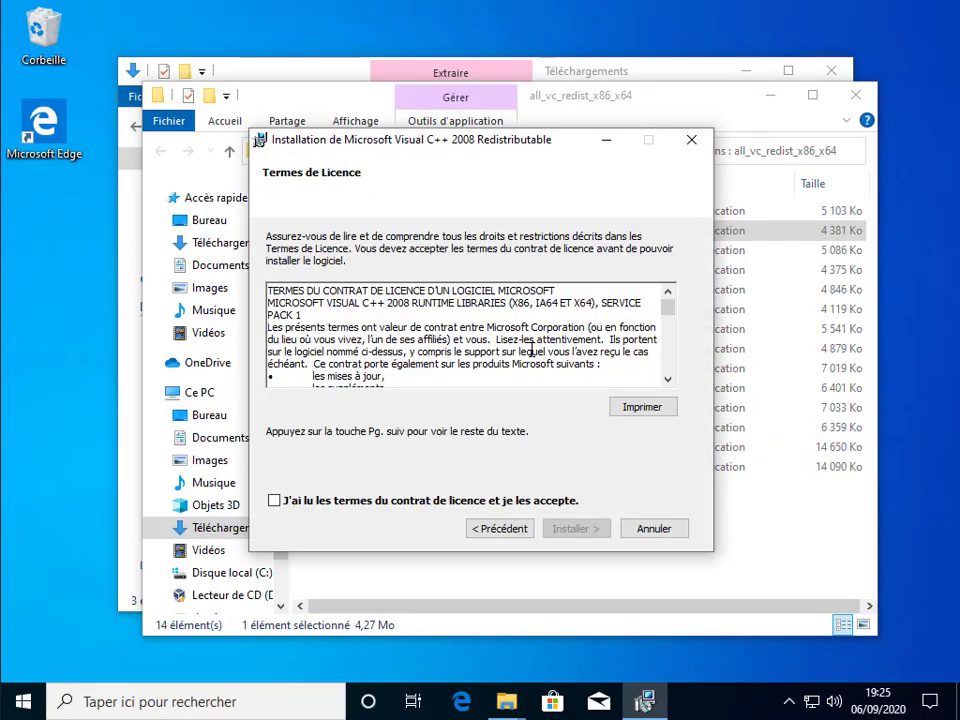
pyautogui.click(275, 501)
pyautogui.click(575, 530)
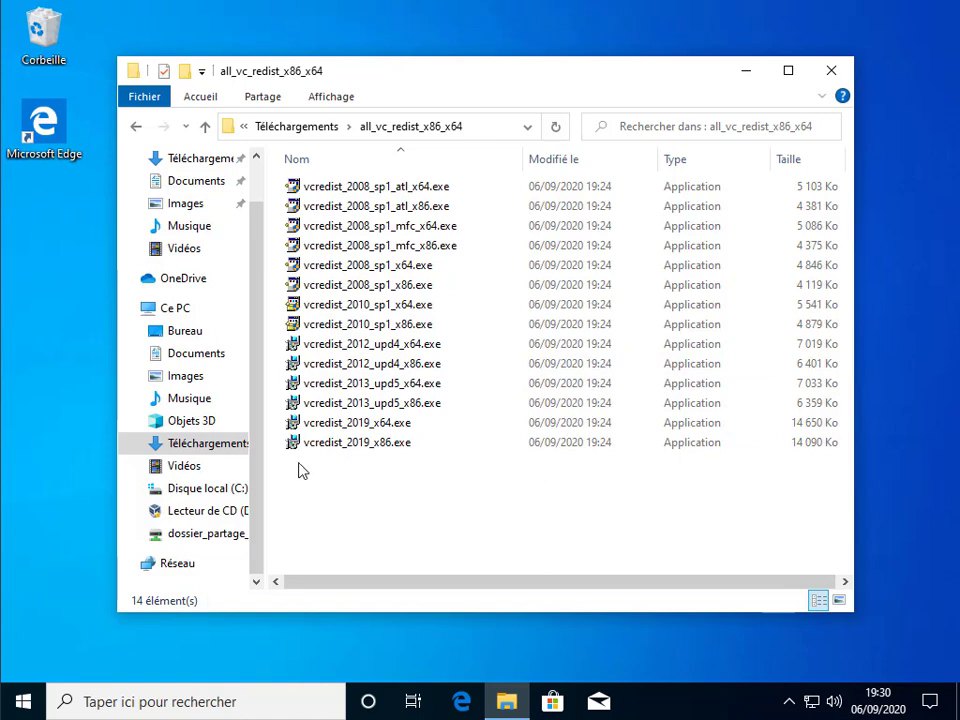
# - Launch wampserver3.2.3_x64.exe from Téléchargements, authorise it with the administrator password and use Français as the setup language
pyautogui.click(210, 446)
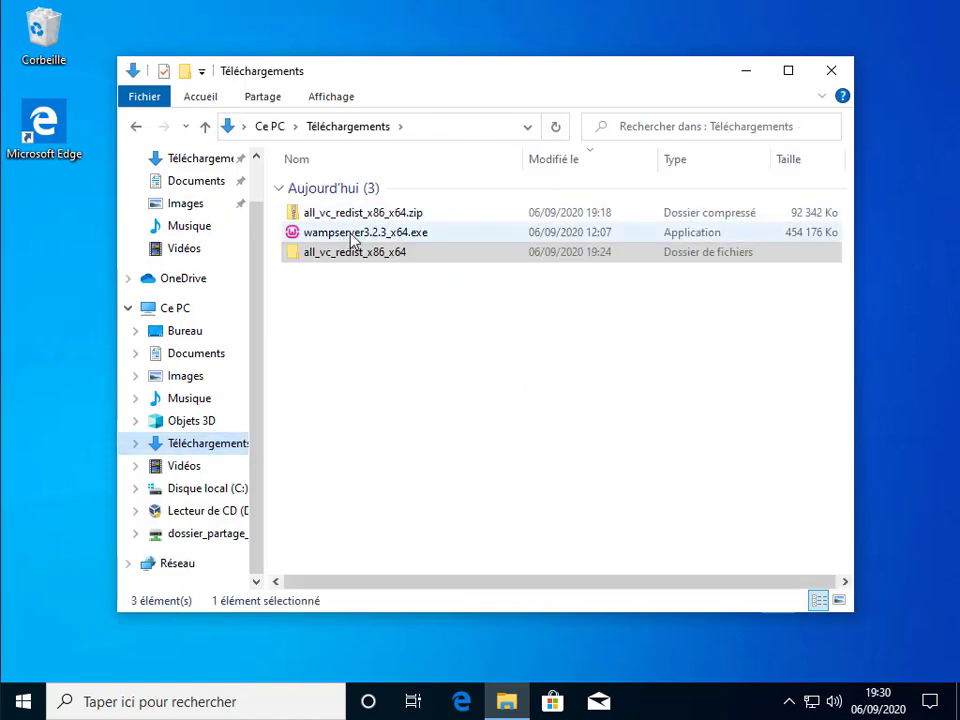
pyautogui.doubleClick(352, 236)
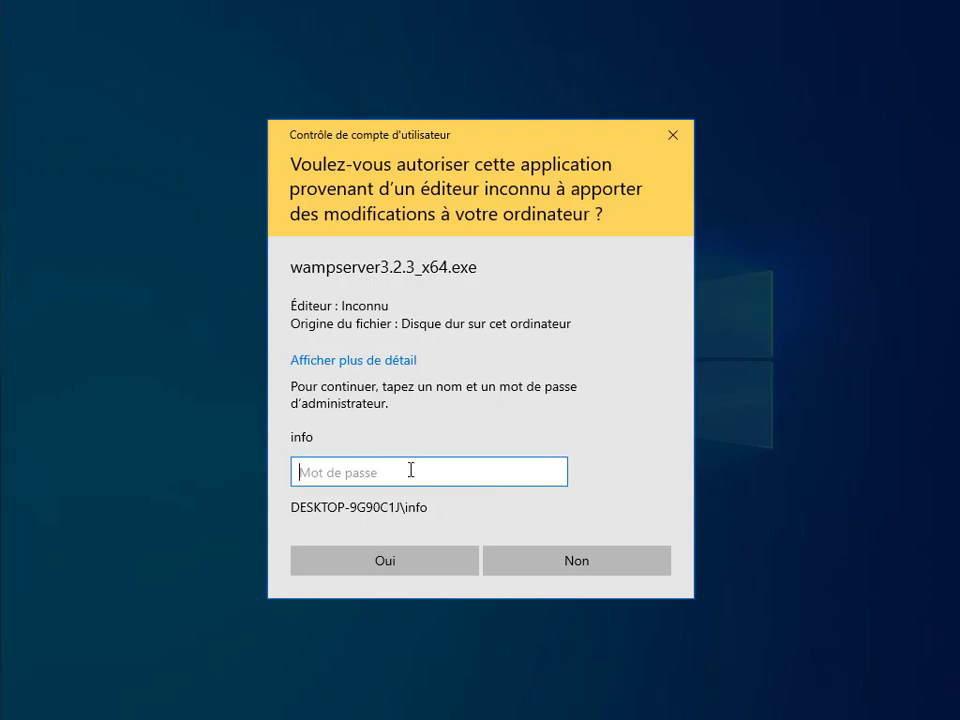
pyautogui.write('•••')
pyautogui.press('Return')
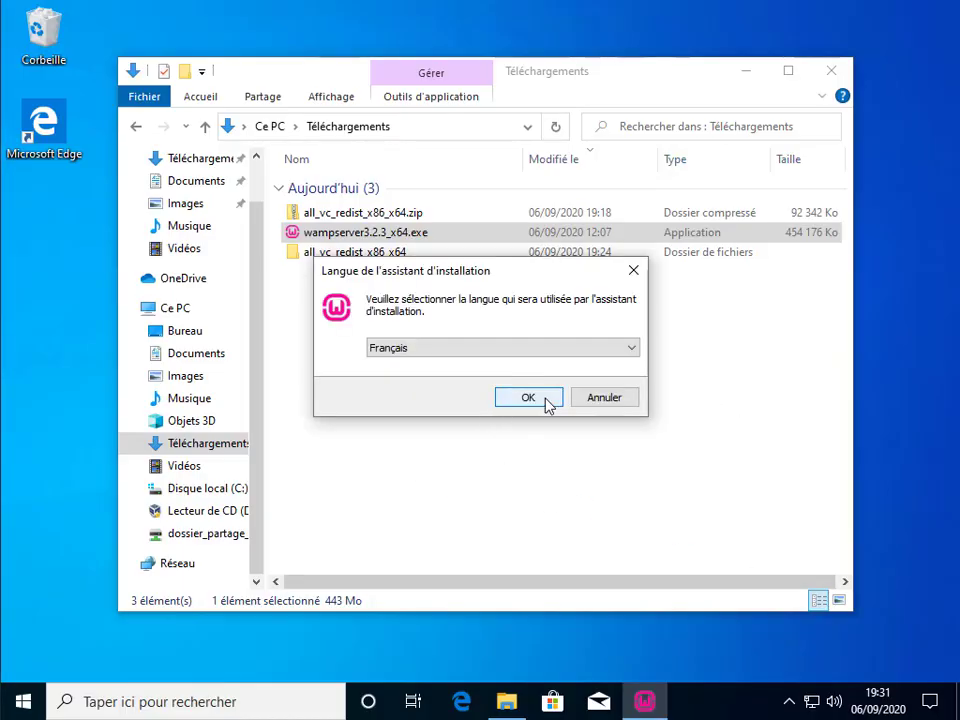
pyautogui.click(548, 405)
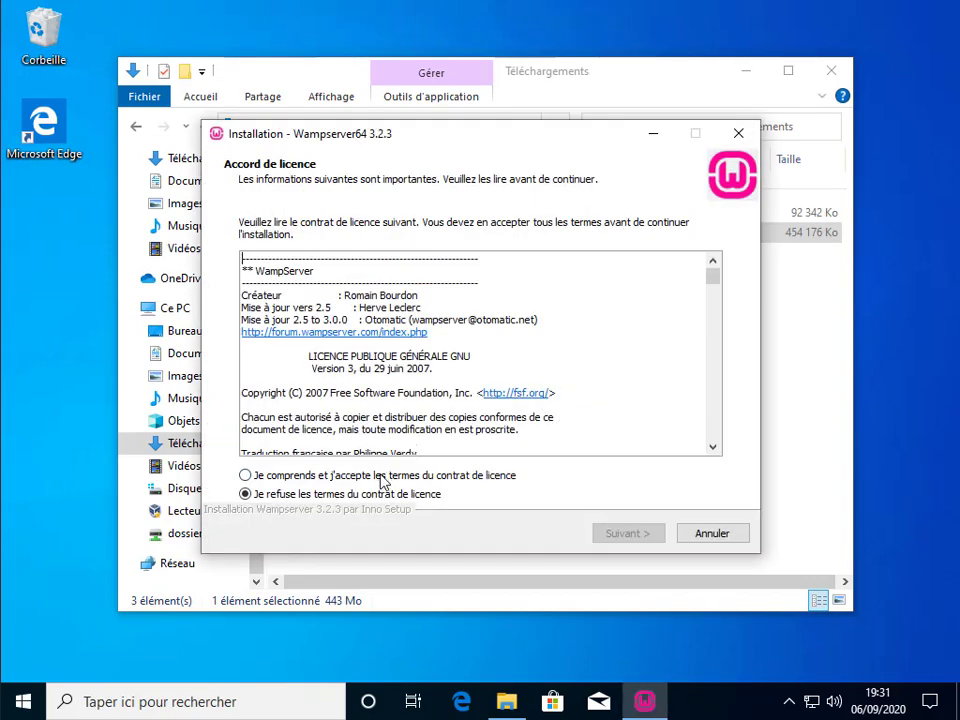
# - Accept the Wampserver64 licence agreement and continue past the pre-installation information
pyautogui.click(380, 476)
pyautogui.click(618, 533)
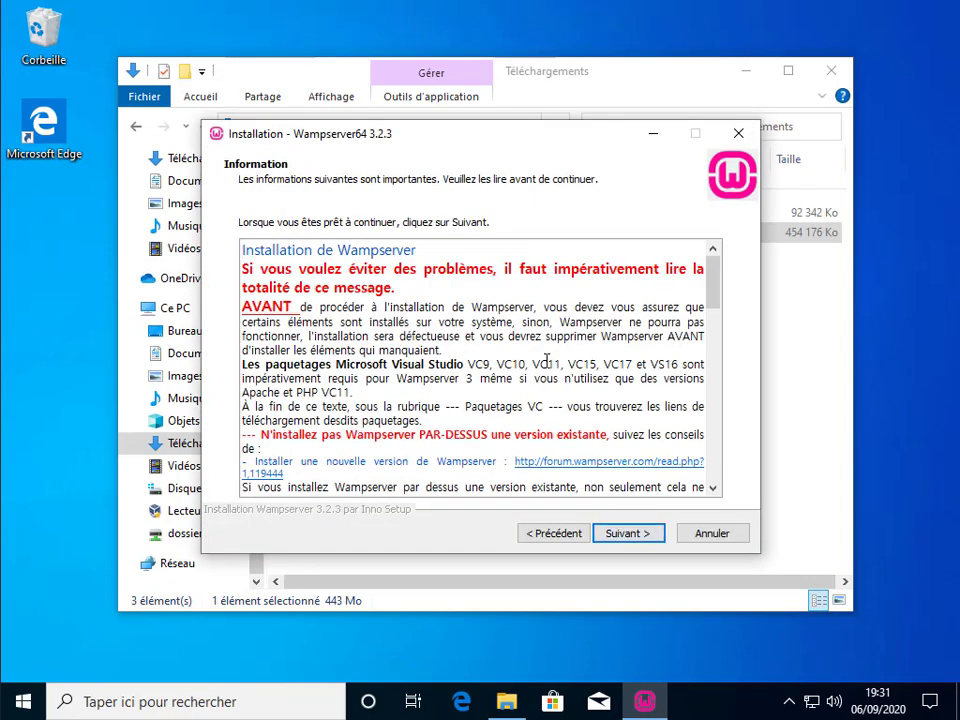
pyautogui.click(625, 533)
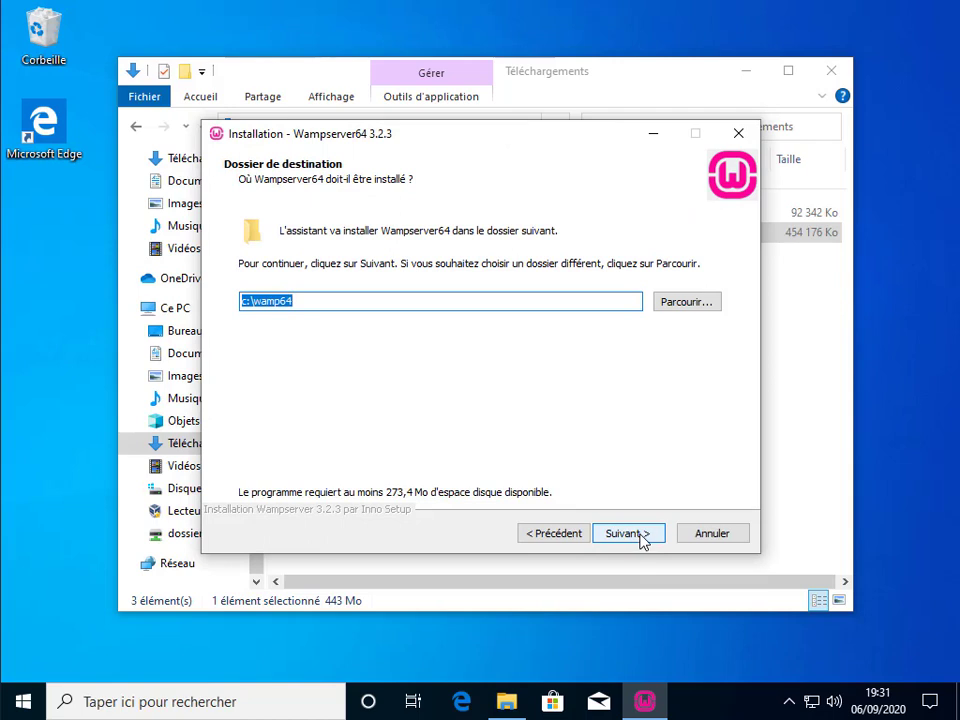
# - Keep c:\wamp64 as the destination folder for Wampserver64
pyautogui.click(332, 305)
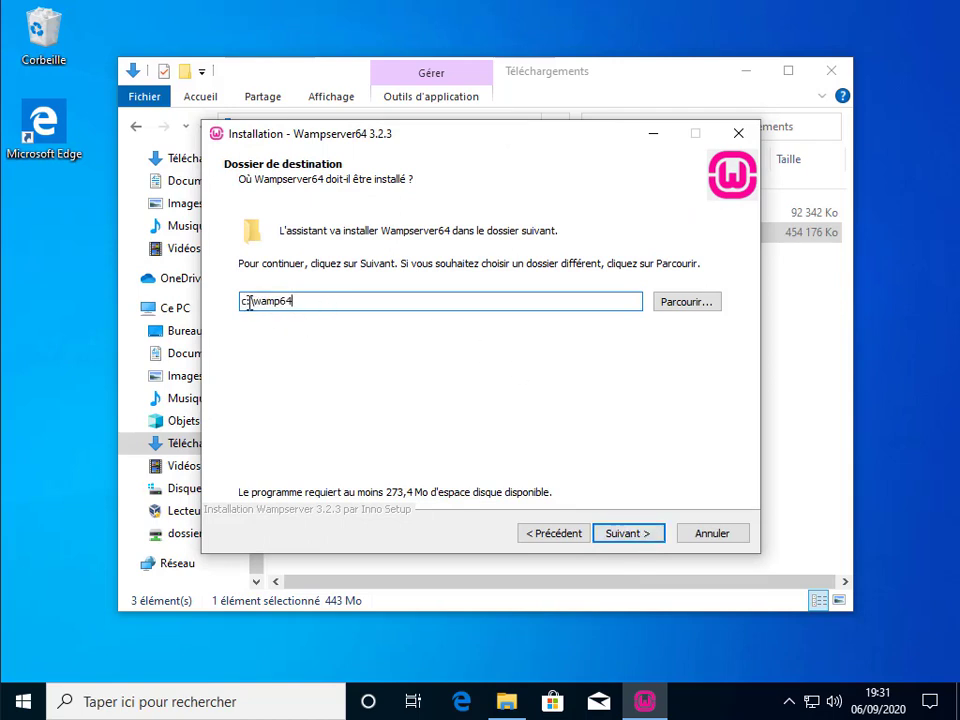
pyautogui.moveTo(244, 301); pyautogui.dragTo(328, 347)
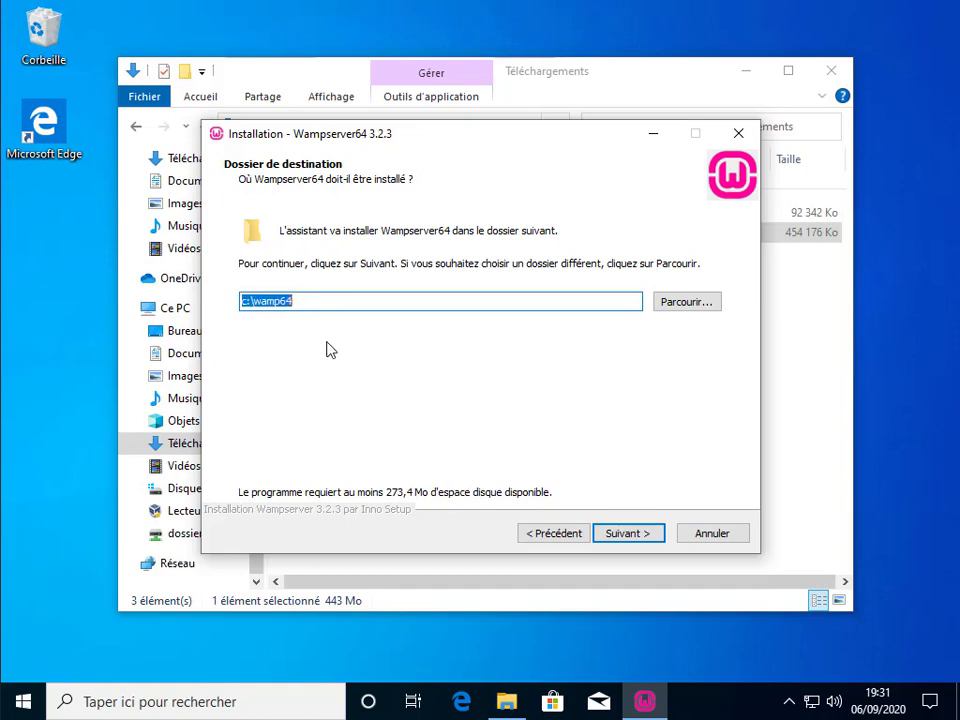
pyautogui.click(627, 532)
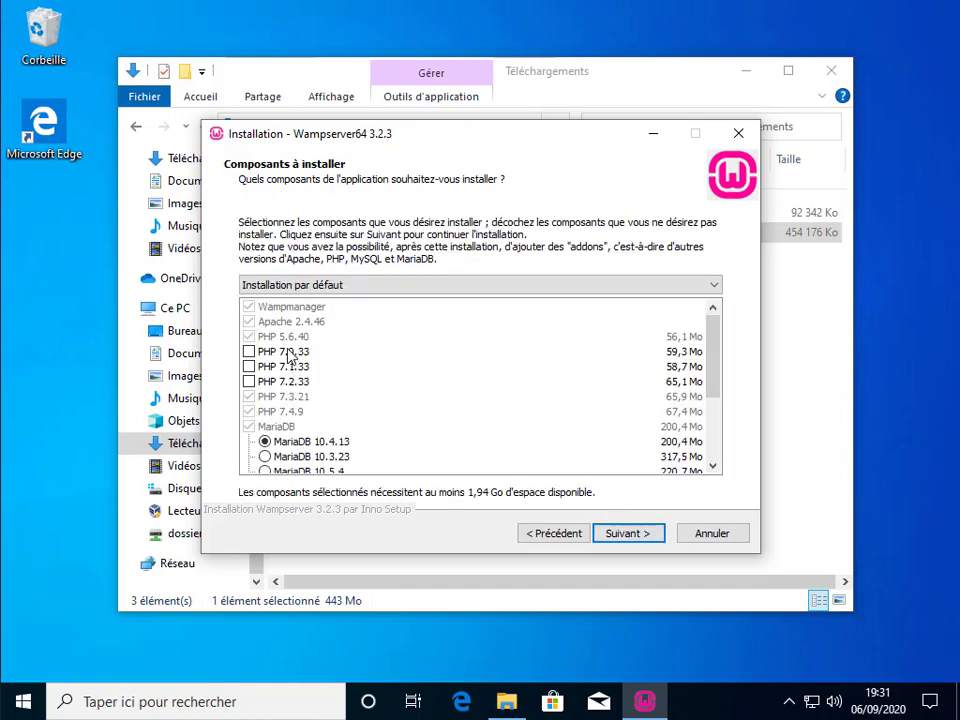
# - Keep the default components with MariaDB 10.4.13 and MySQL 5.7.31, and start the installation with Wampserver64 as the Start menu folder
pyautogui.scroll(-1, 370, 389)
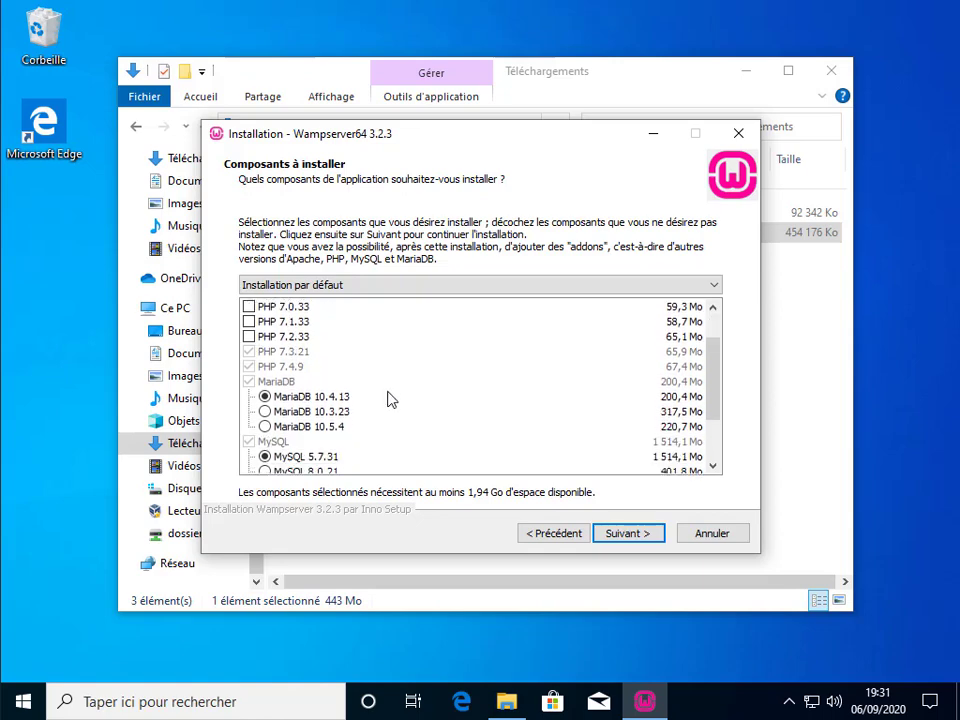
pyautogui.scroll(-1, 490, 427)
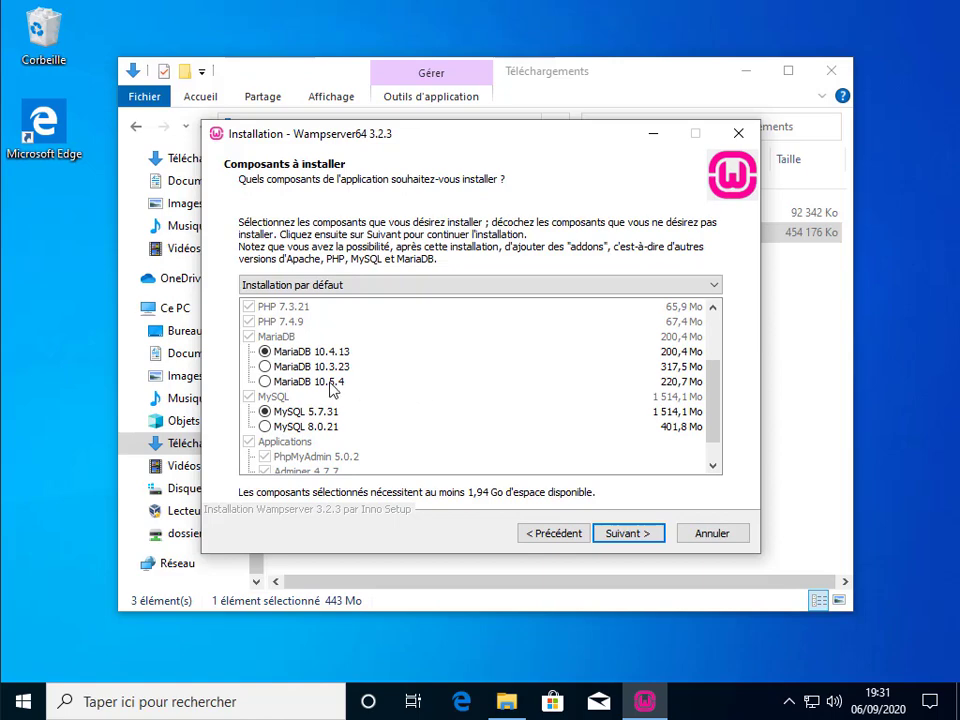
pyautogui.click(640, 537)
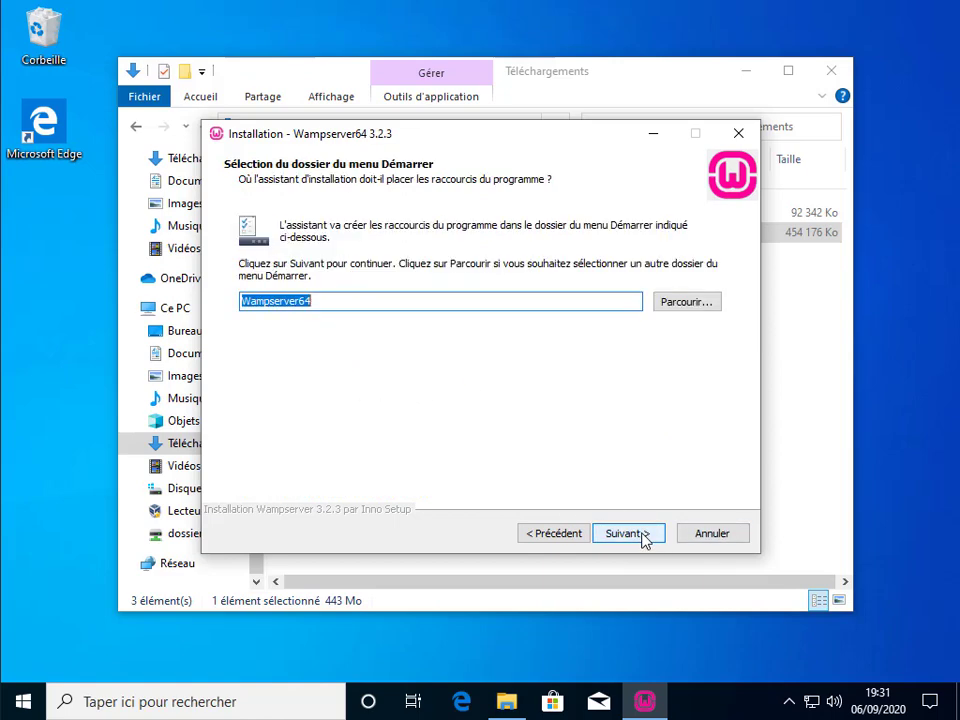
pyautogui.click(642, 540)
pyautogui.click(641, 538)
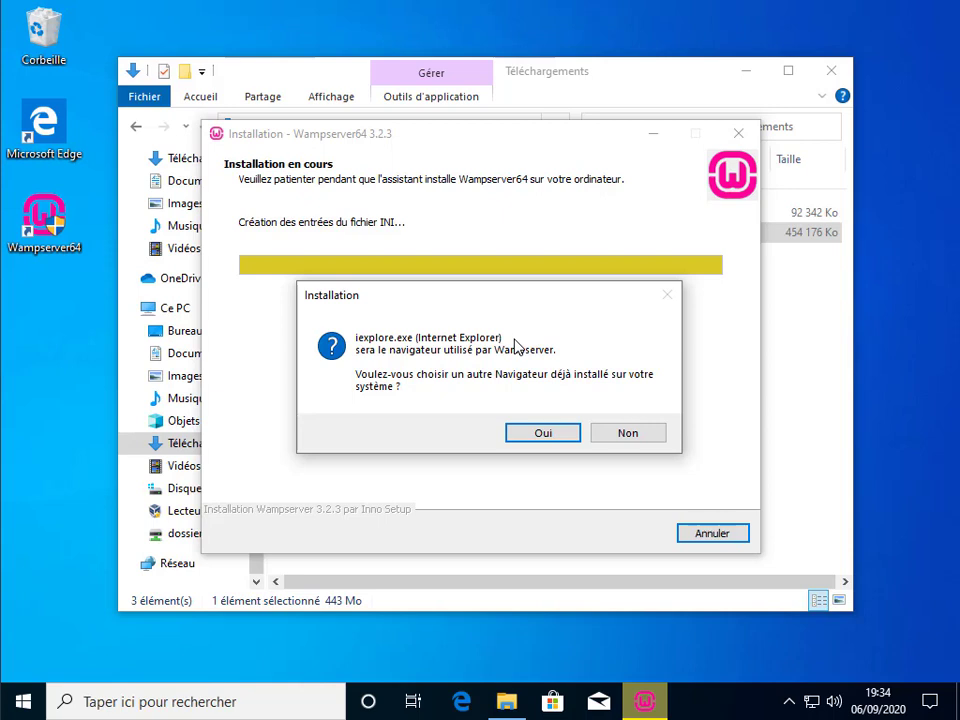
# - Keep Internet Explorer as the browser and Notepad as the text editor for Wampserver, and finish the setup
pyautogui.click(627, 438)
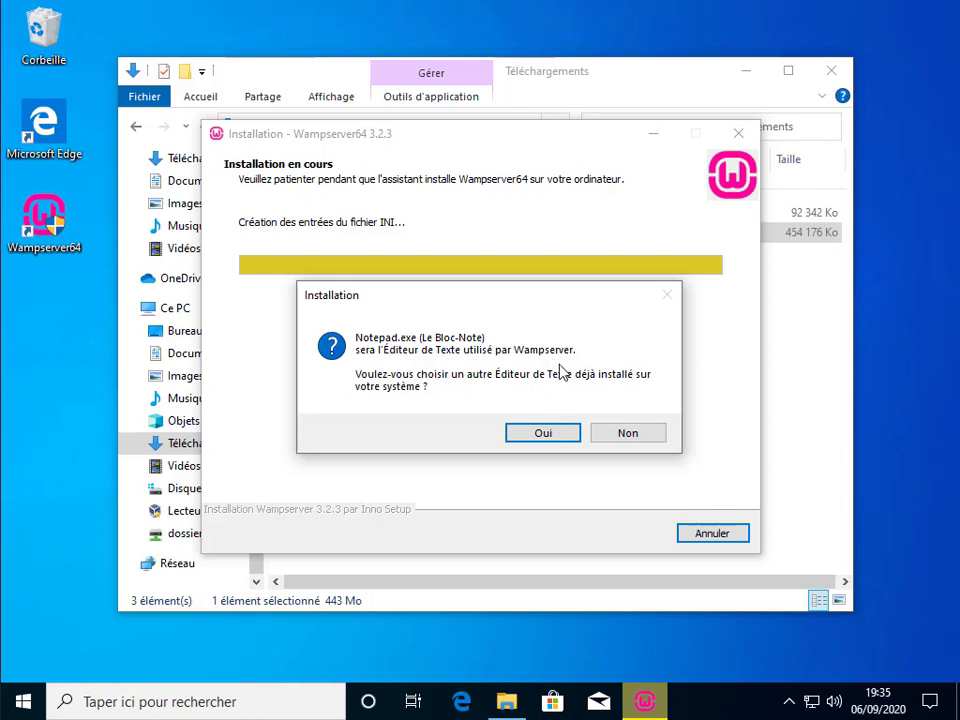
pyautogui.click(626, 434)
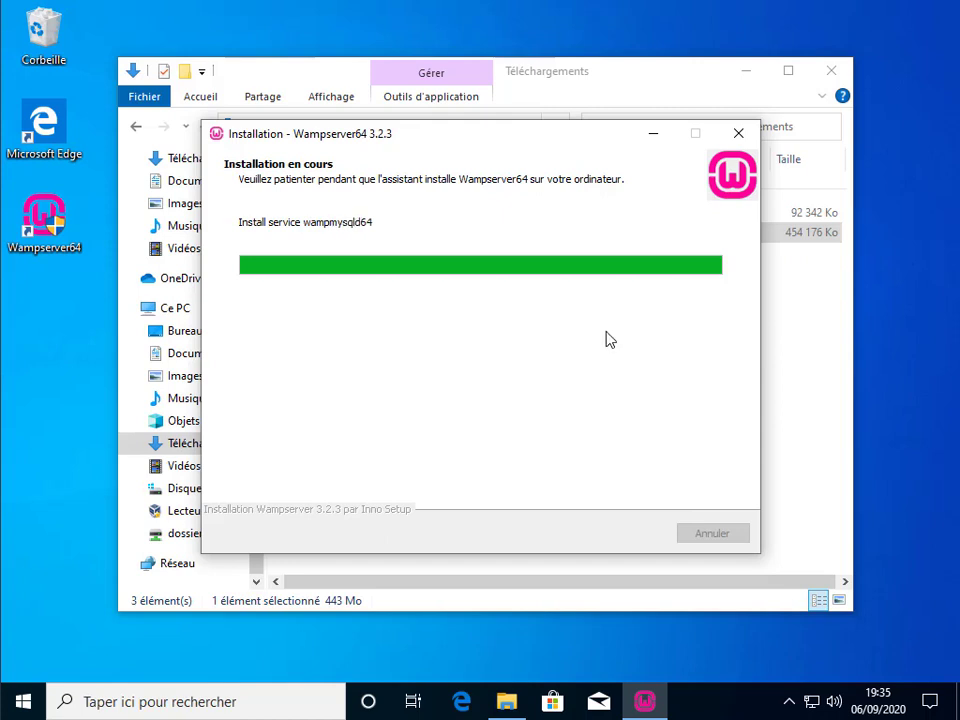
pyautogui.click(627, 533)
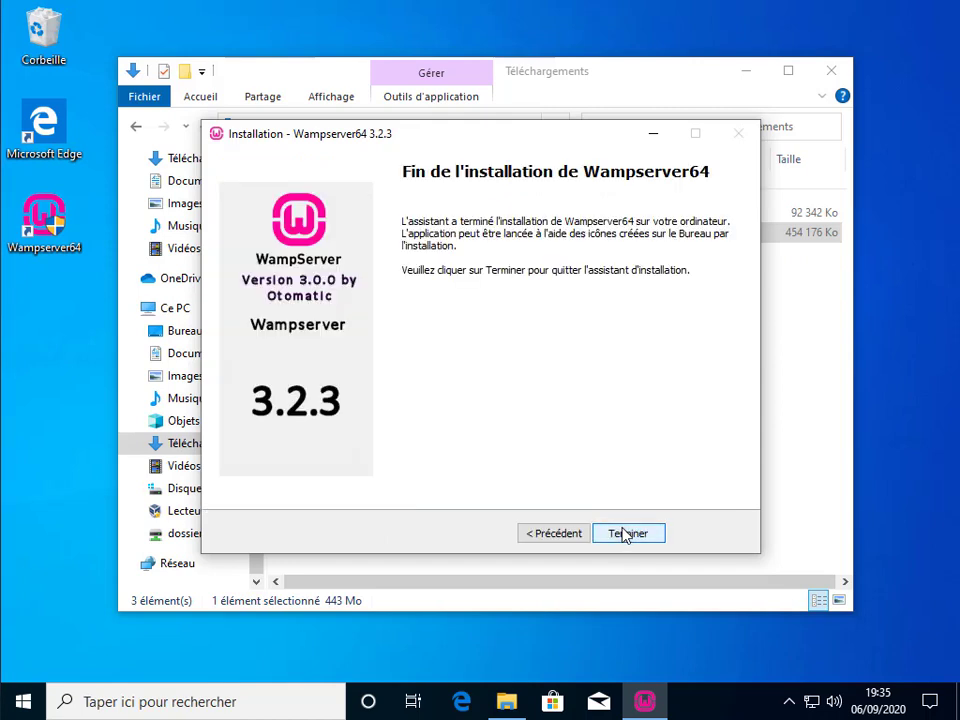
pyautogui.click(622, 533)
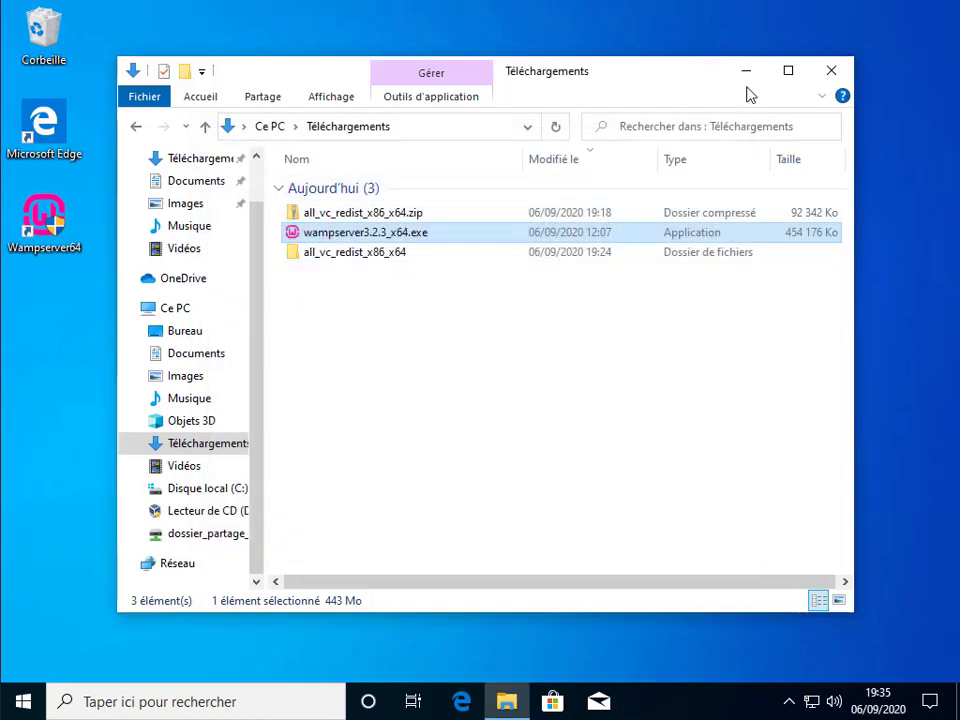
# - Close the Téléchargements window, launch Wampserver64 from the desktop and authorise it with the administrator password
pyautogui.click(825, 76)
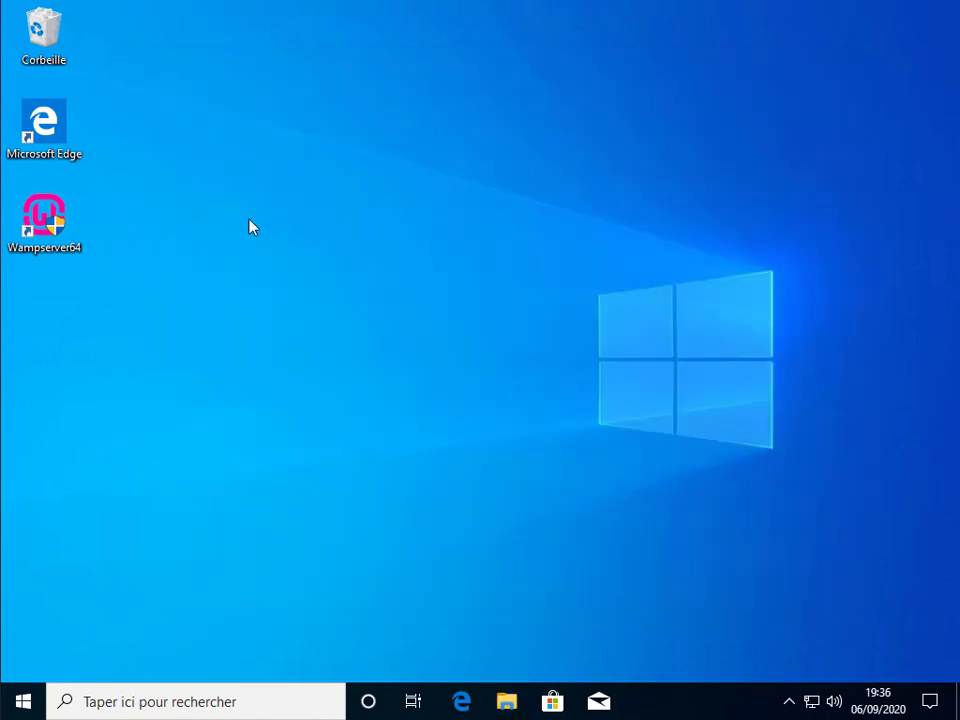
pyautogui.doubleClick(54, 229)
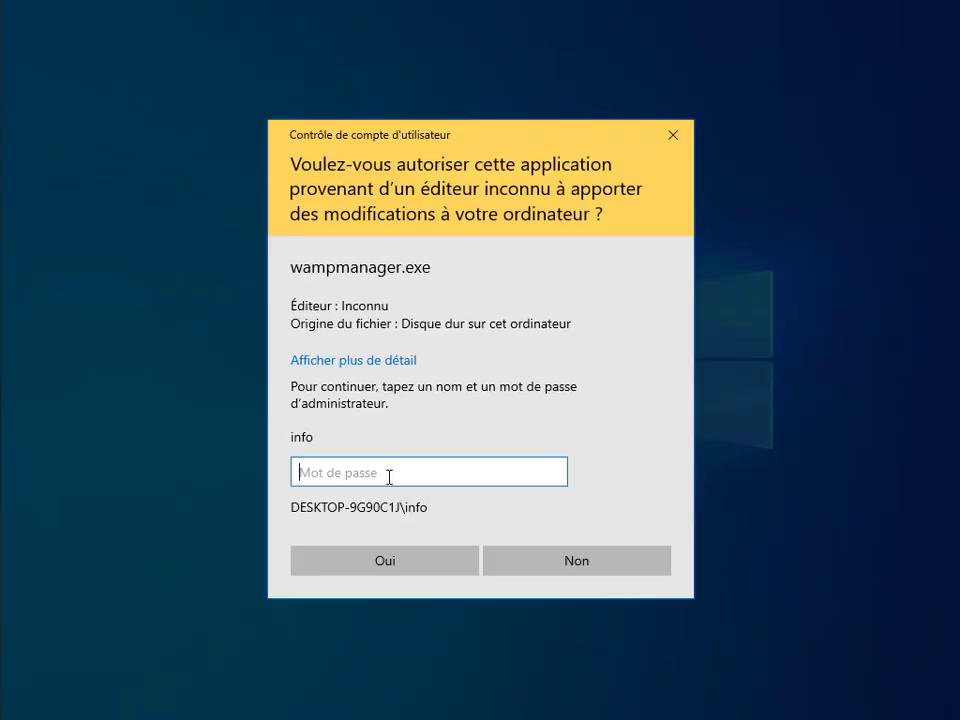
pyautogui.press('Return')
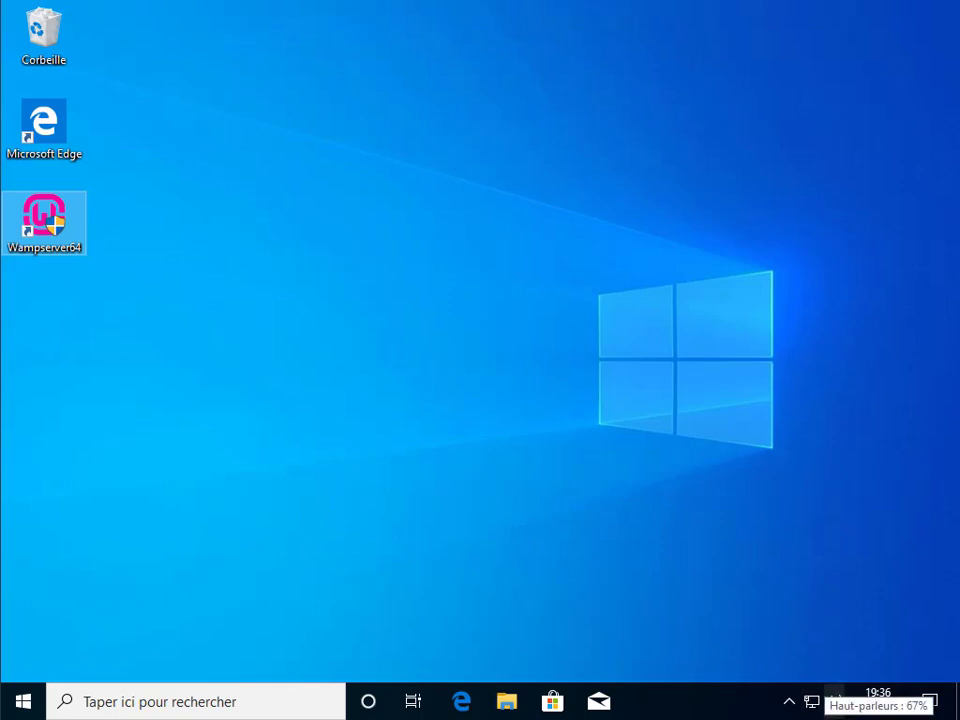
# - Open phpMyAdmin 5.0.2 from the running Wampserver in the notification area
pyautogui.click(790, 705)
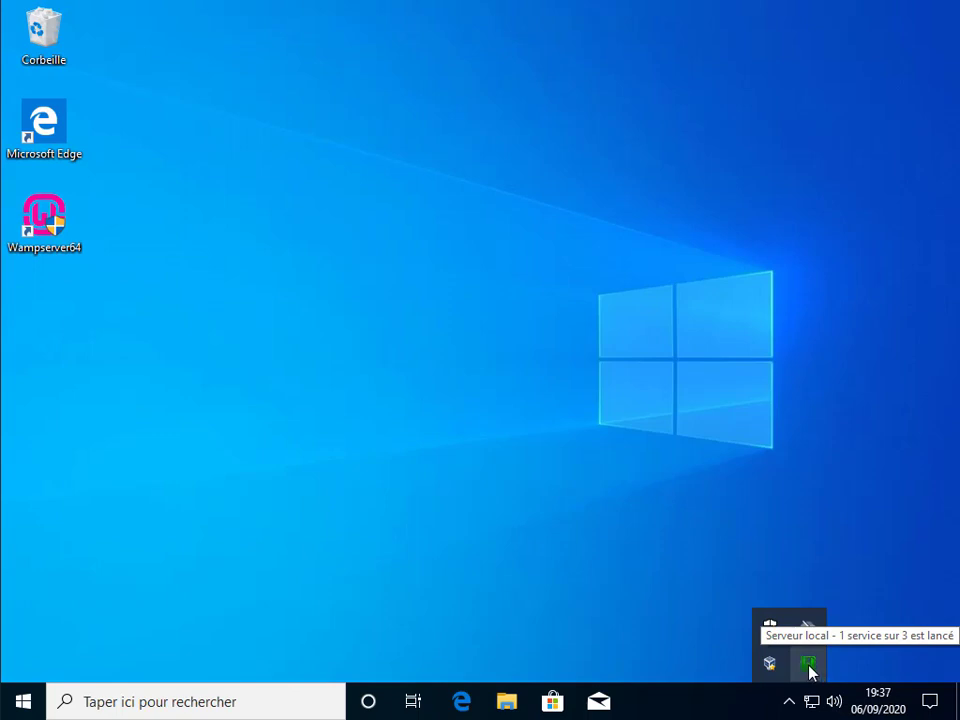
pyautogui.click(808, 664)
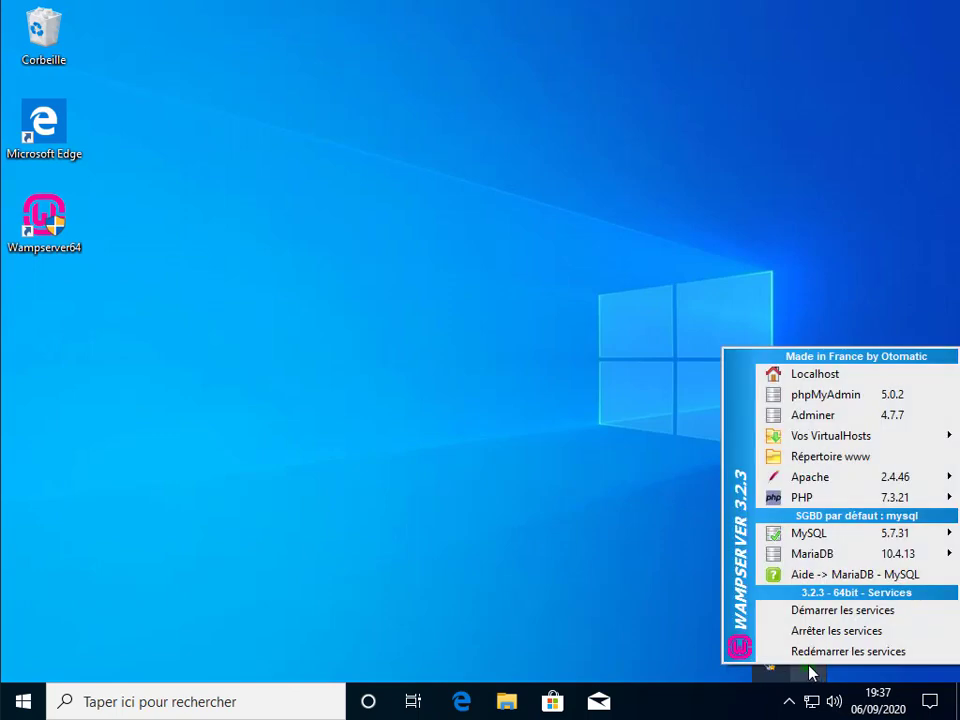
pyautogui.click(815, 398)
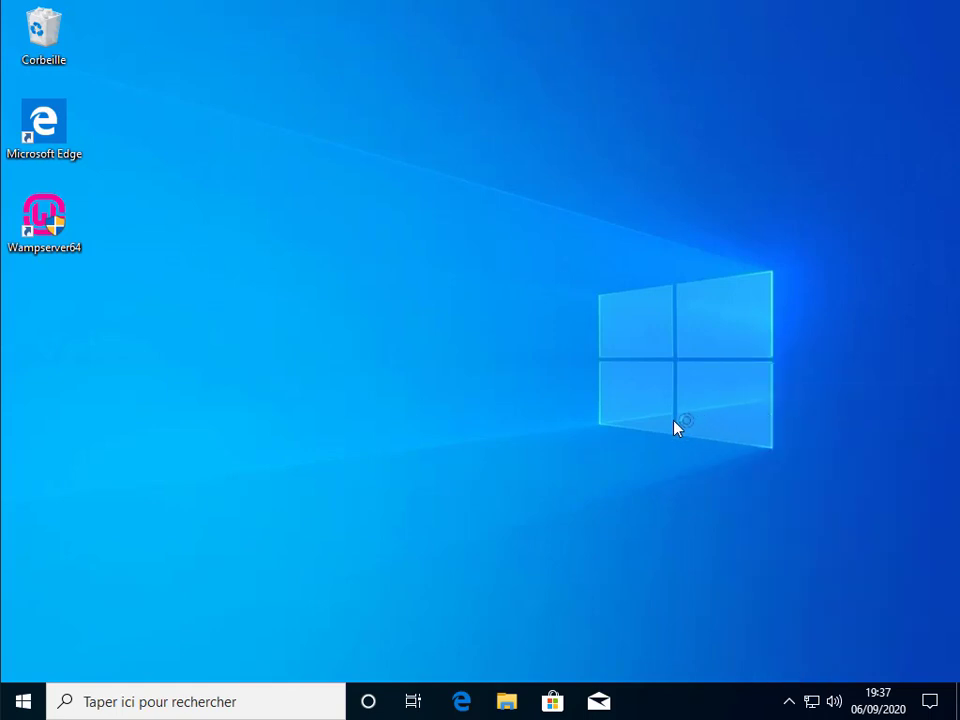